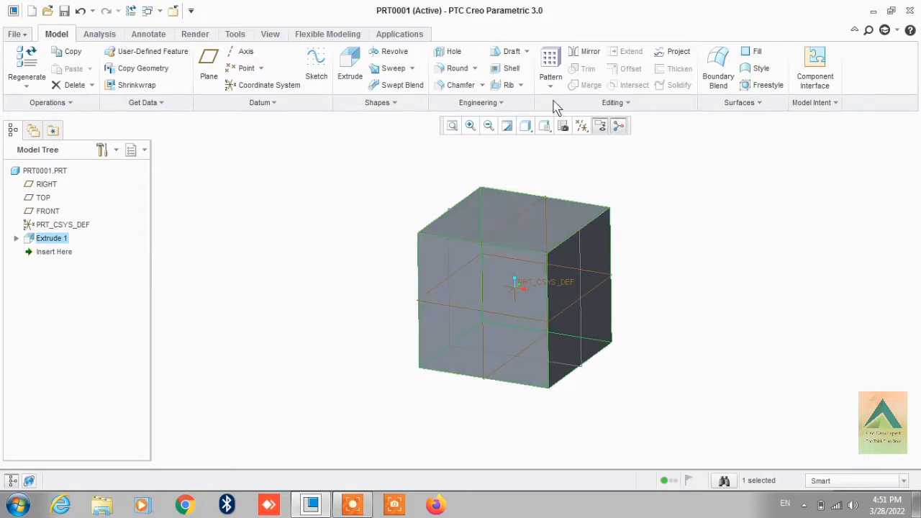
- Start a Round with a circular profile between the cube's top face and the adjoining front face
left_click(474, 69)
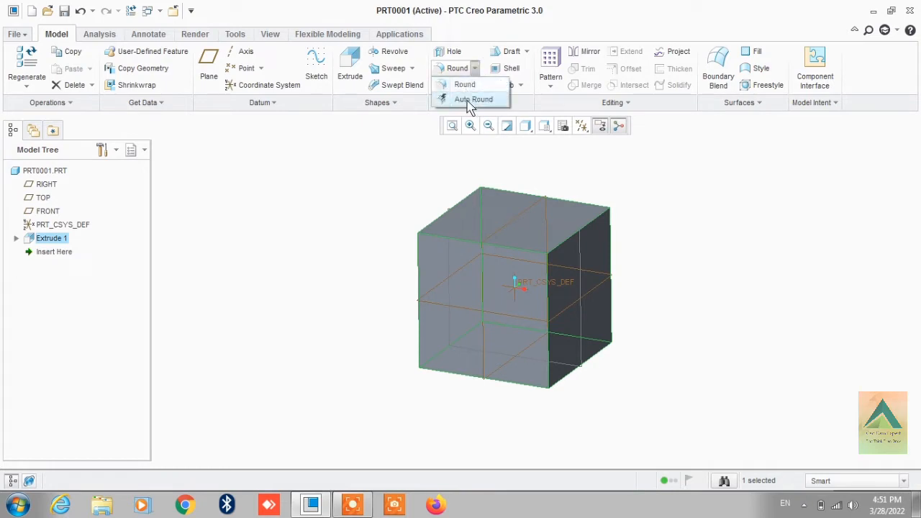
left_click(464, 85)
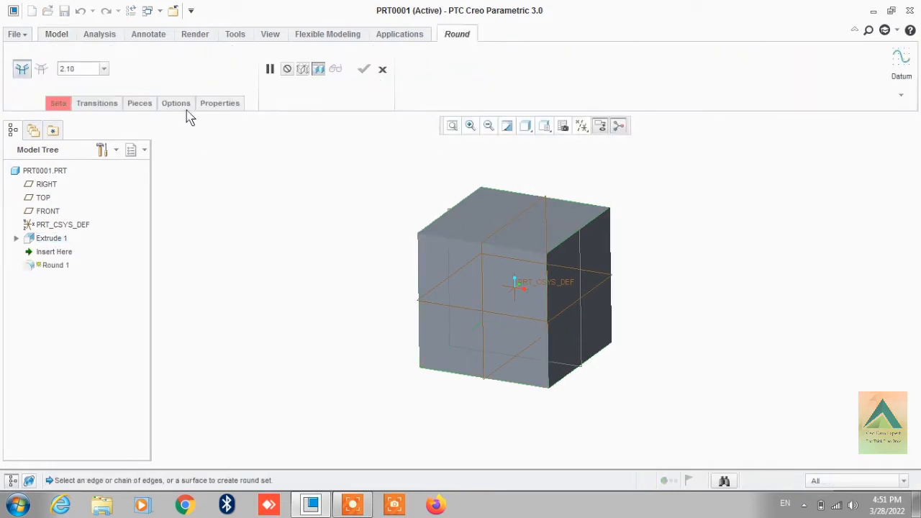
left_click(67, 109)
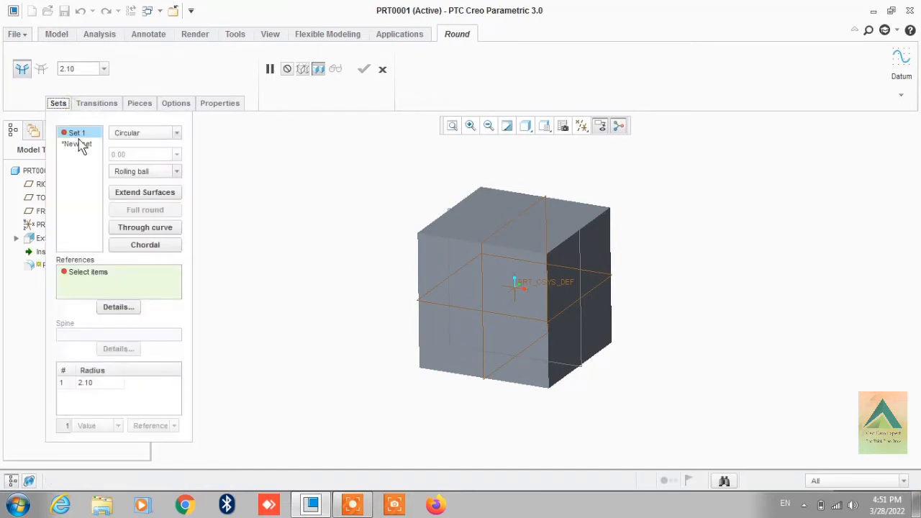
left_click(143, 133)
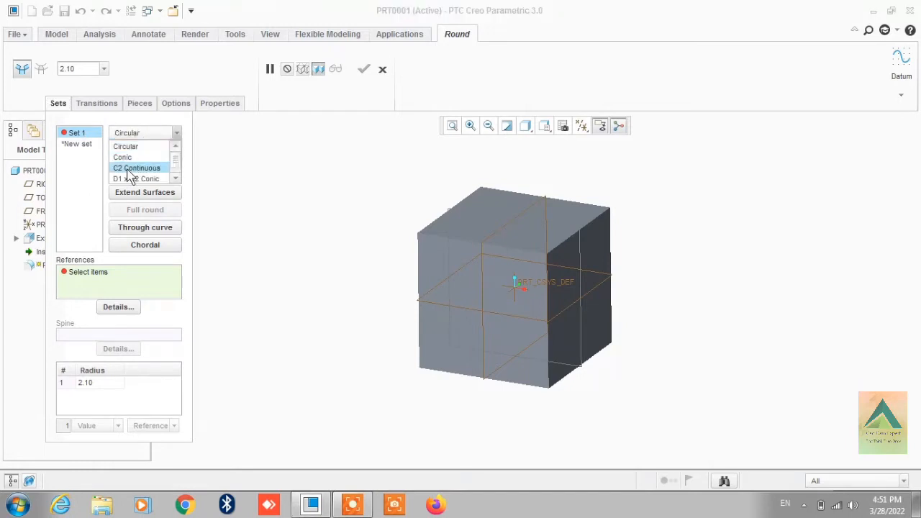
left_click(129, 148)
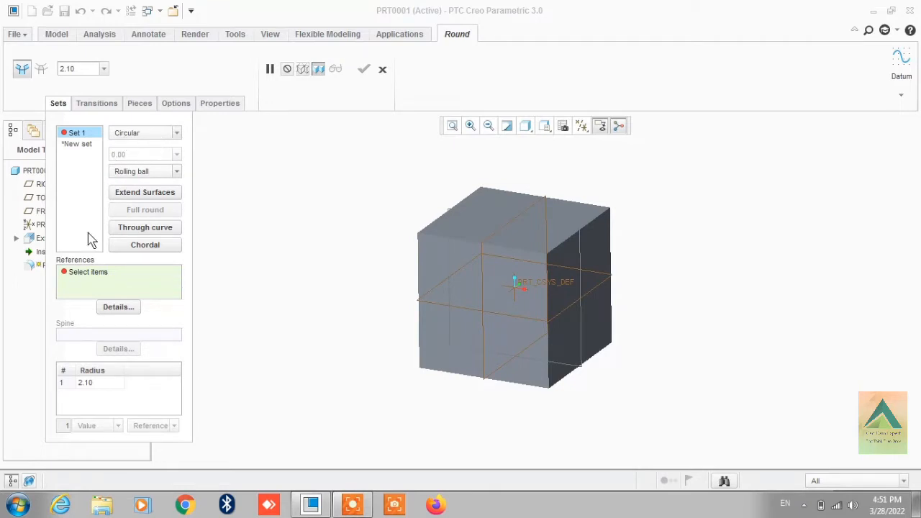
left_click(93, 279)
left_click(476, 221)
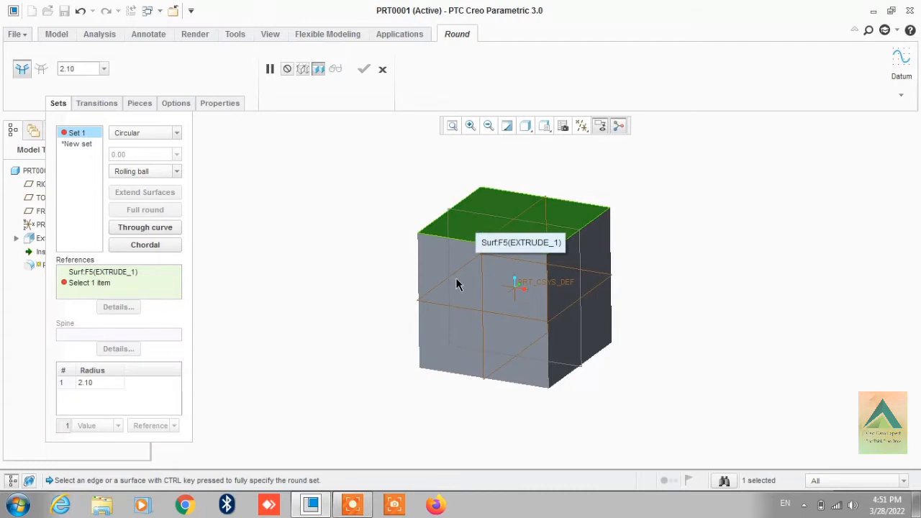
left_click(452, 248, "ctrl")
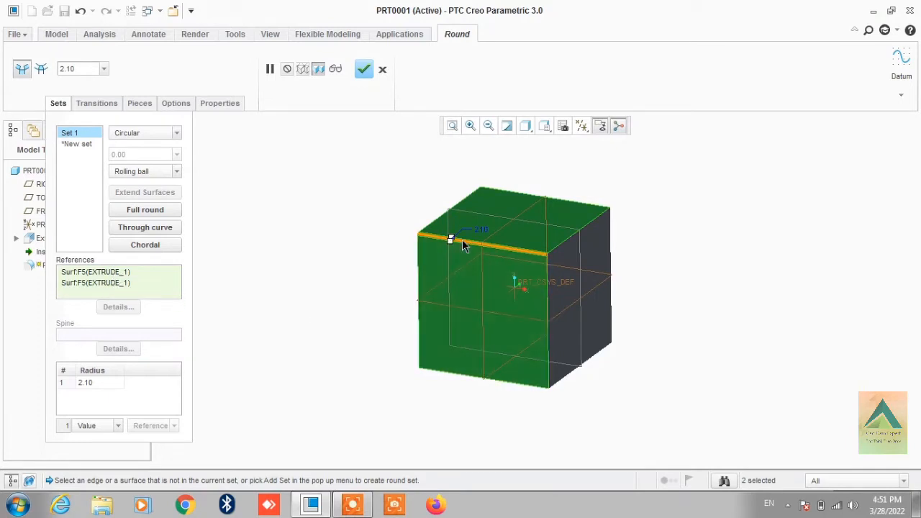
- Set the round's radius to 10 and complete the feature
double_click(90, 382)
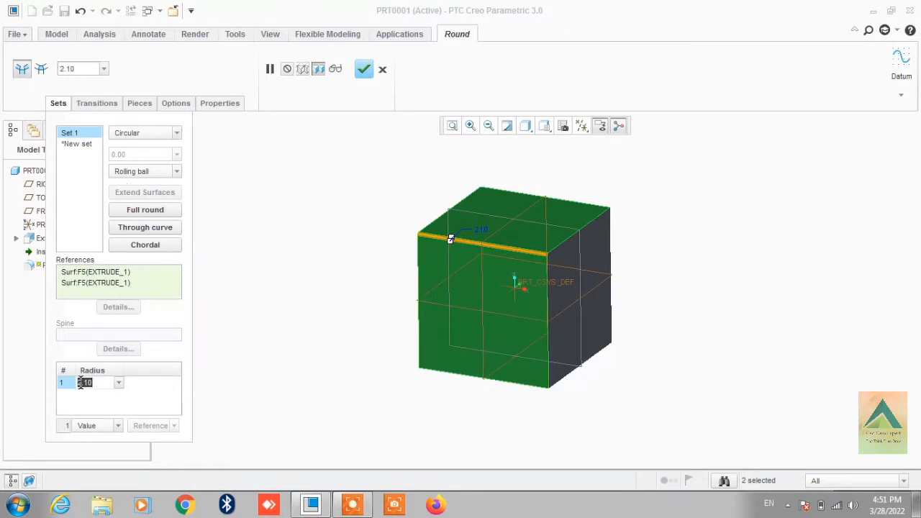
type("1")
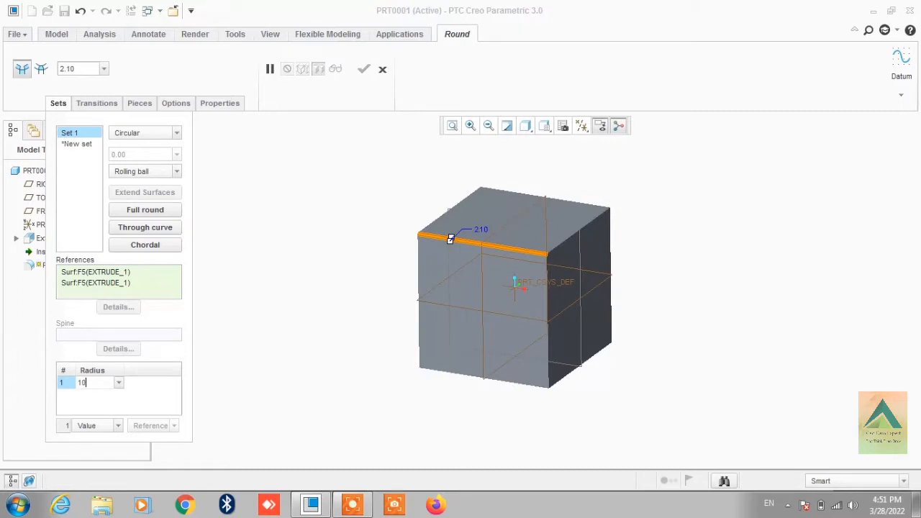
key("Return")
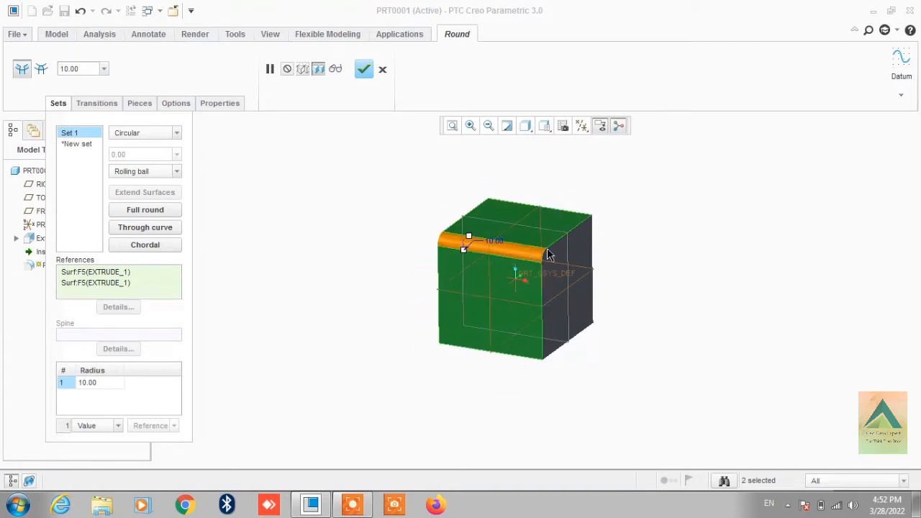
scroll(549, 255, "down", 2)
scroll(453, 255, "down", 1)
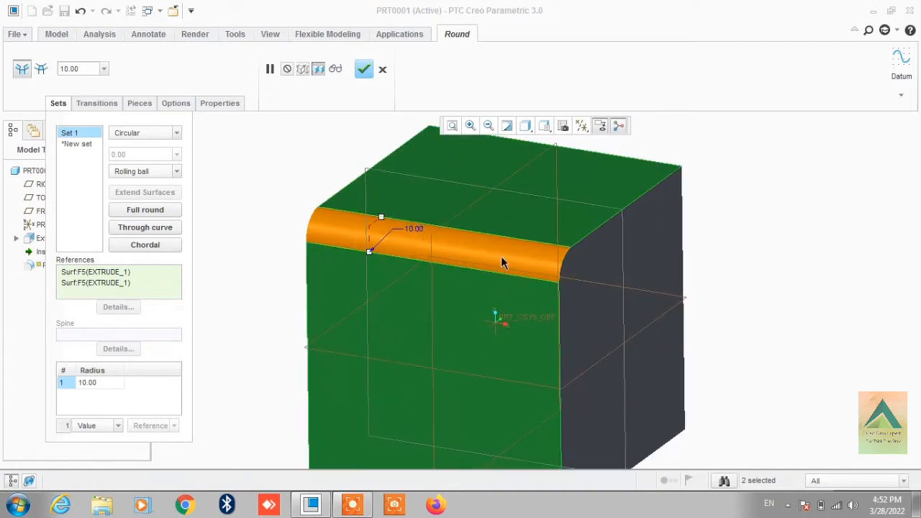
left_click(362, 72)
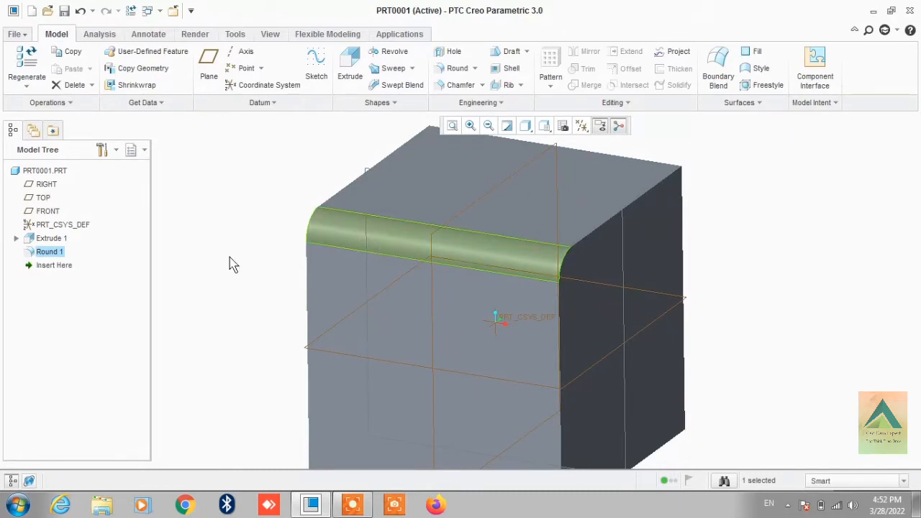
- Redefine the round and add a second set on the top edge of the dark side face with radius 15
right_click(41, 259)
left_click(87, 271)
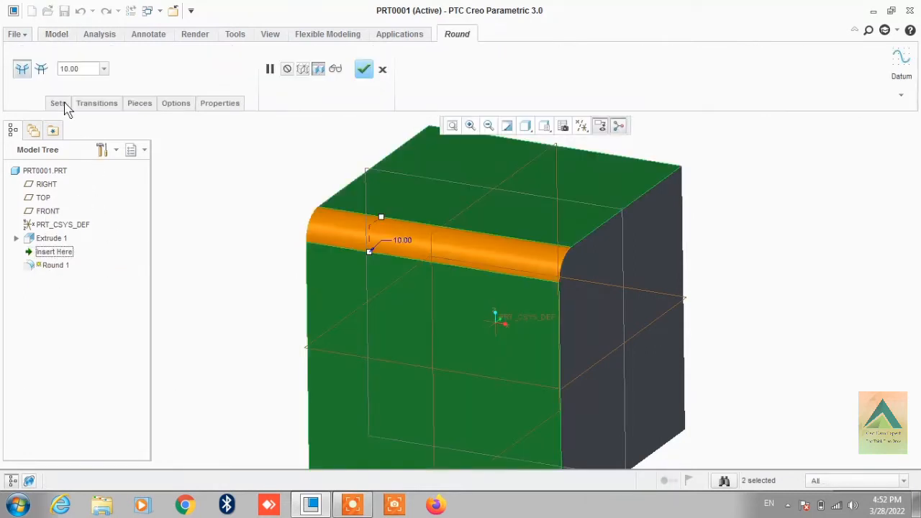
left_click(62, 105)
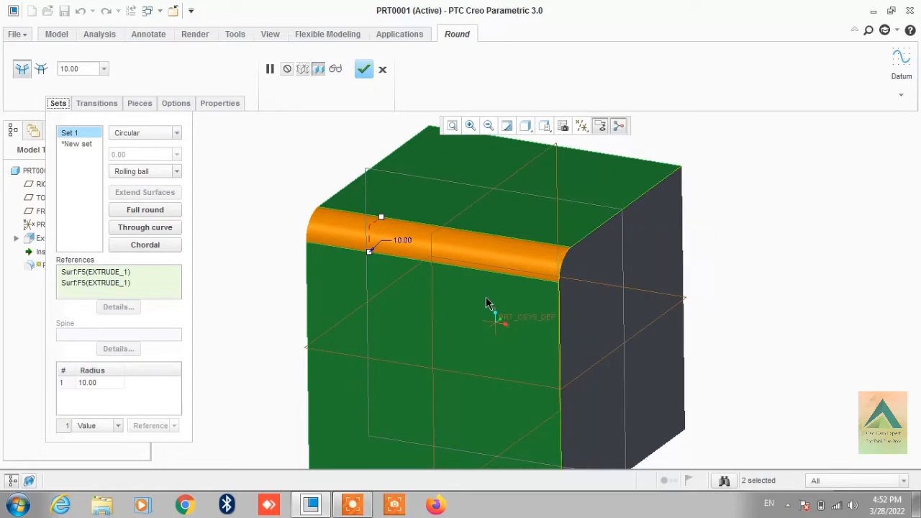
left_click(77, 146)
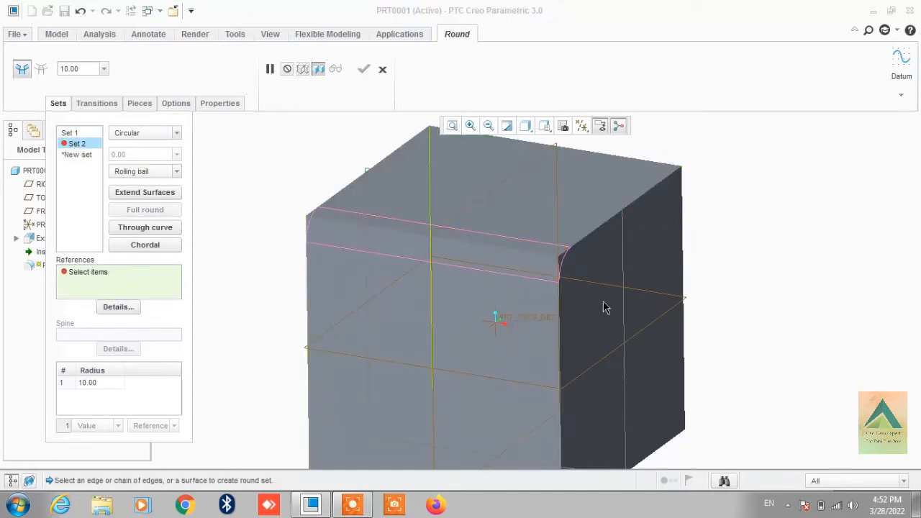
left_click(602, 233)
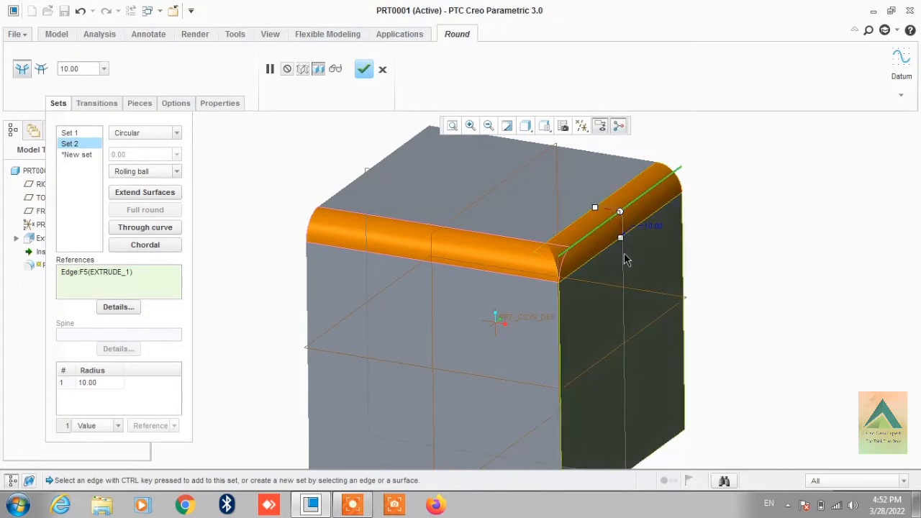
double_click(95, 385)
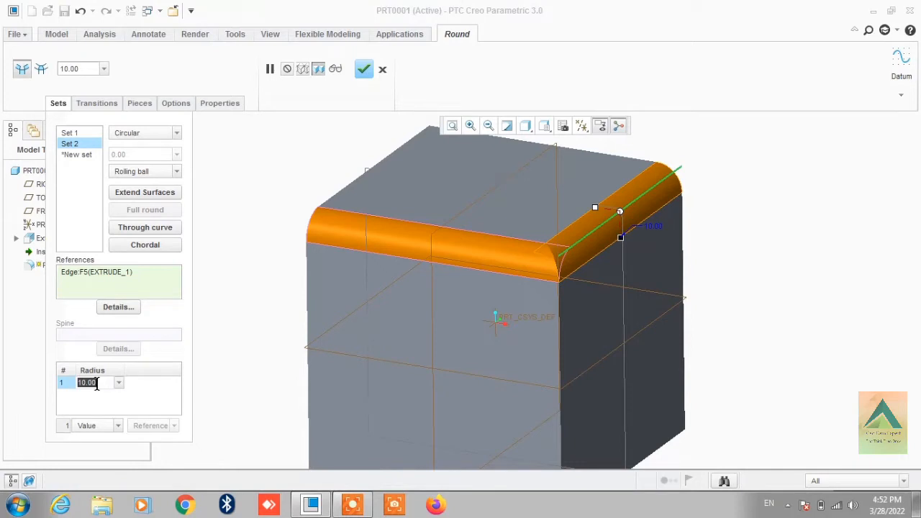
type("1")
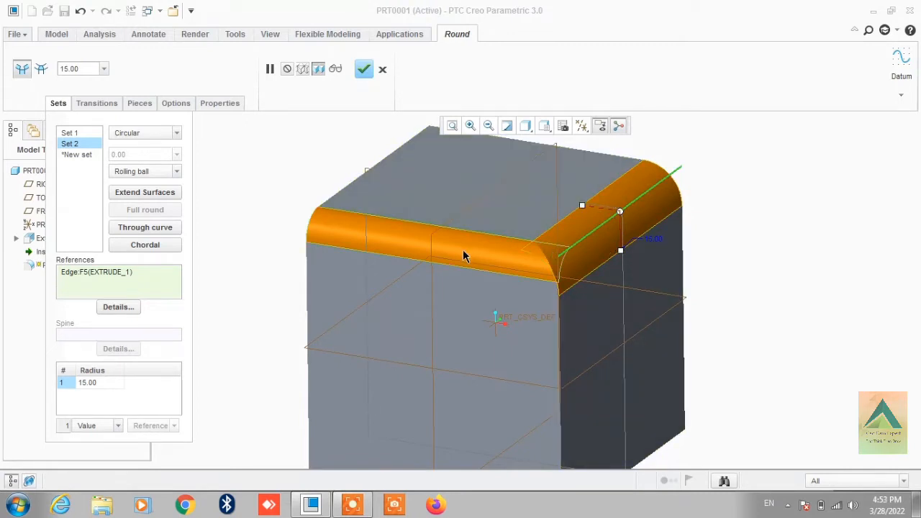
- Set the radius of Set 1 to 15 and complete the redefined round
left_click(81, 134)
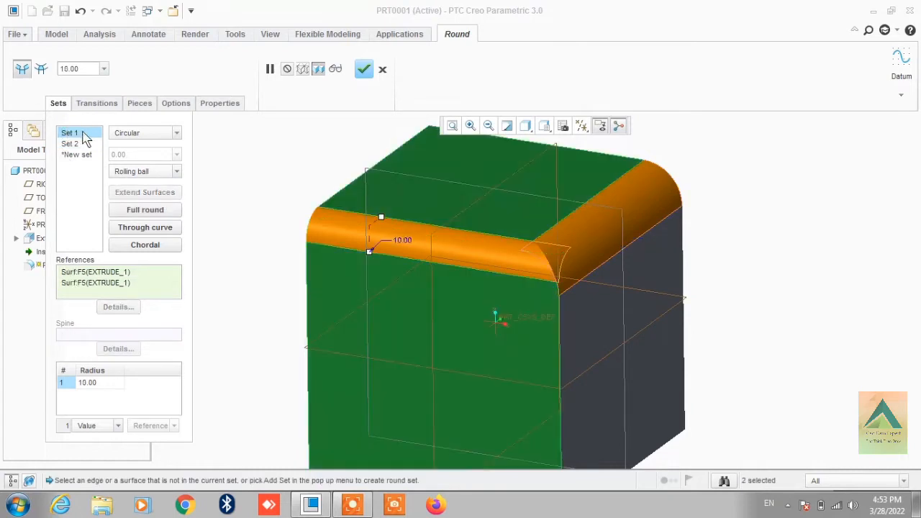
double_click(92, 384)
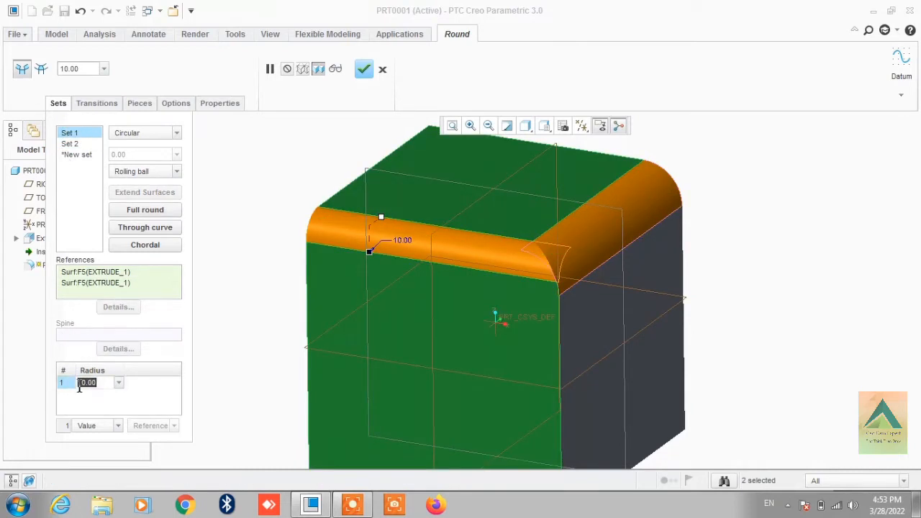
key("BackSpace")
type("15")
key("Return")
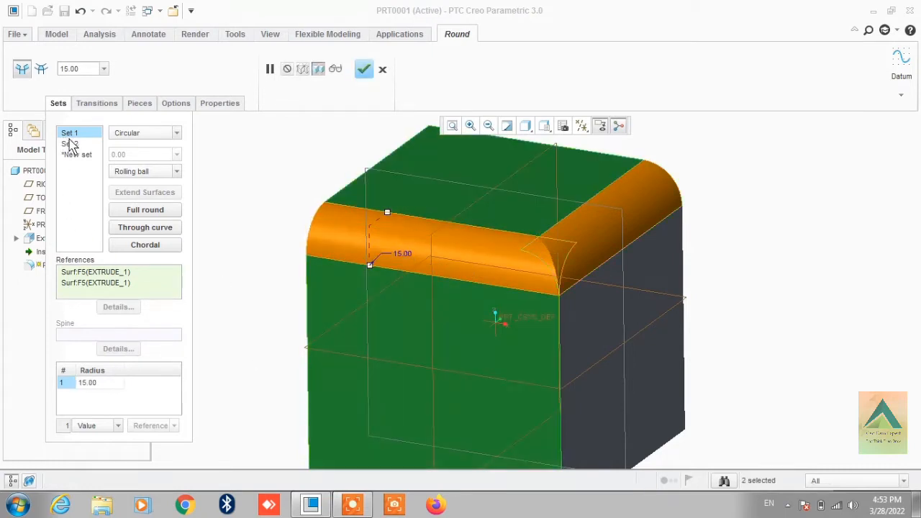
left_click(70, 144)
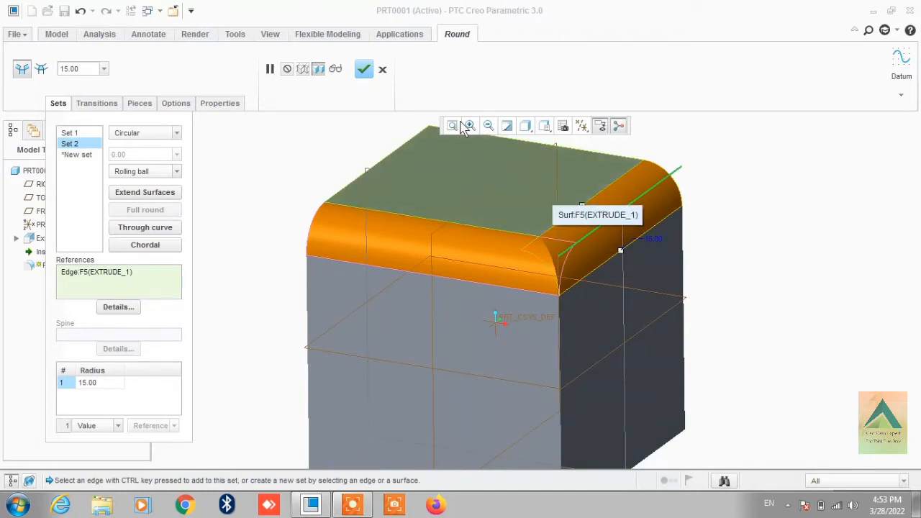
left_click(363, 70)
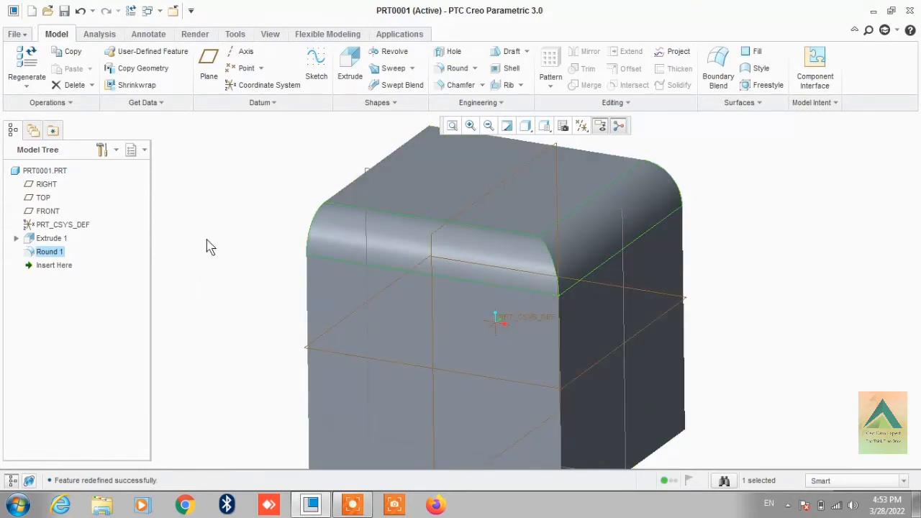
- Open the definition of Round 1 for editing and display its sets
right_click(43, 253)
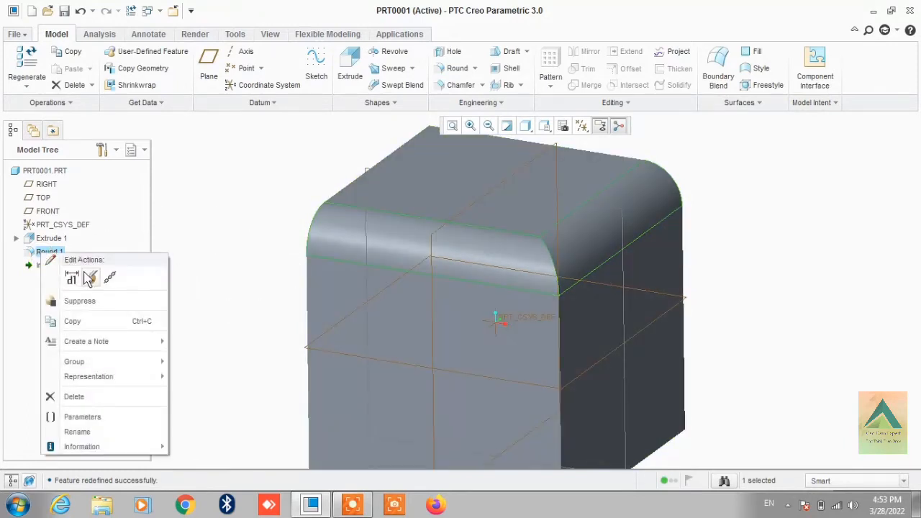
left_click(81, 274)
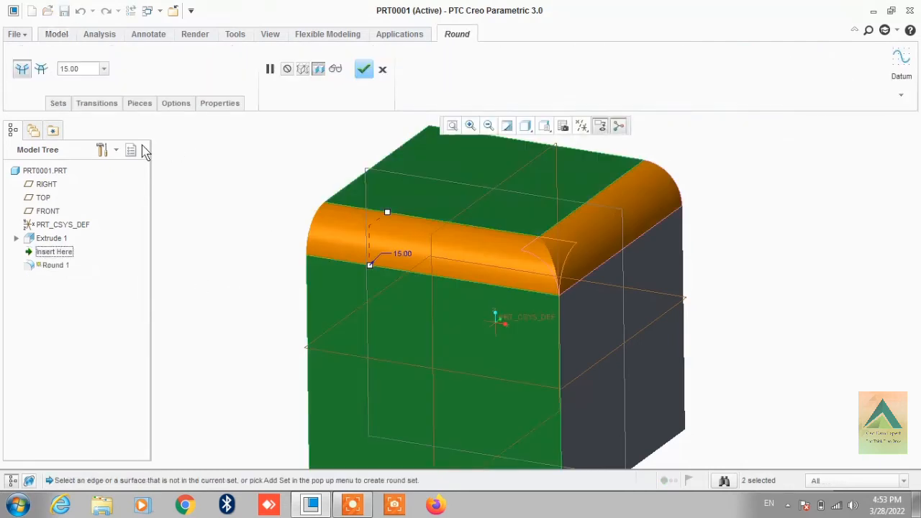
left_click(57, 104)
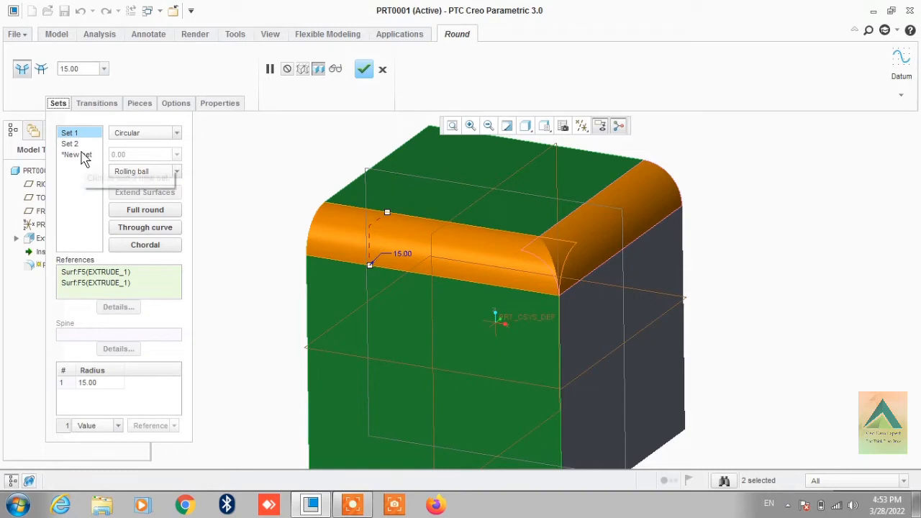
- Stretch the Set 1 round on the model to a radius of about 24.9 and set it back to 15
mouse_move(386, 212)
left_mouse_down()
mouse_move(370, 226)
mouse_move(394, 196)
mouse_move(382, 215)
mouse_move(399, 203)
left_mouse_up()
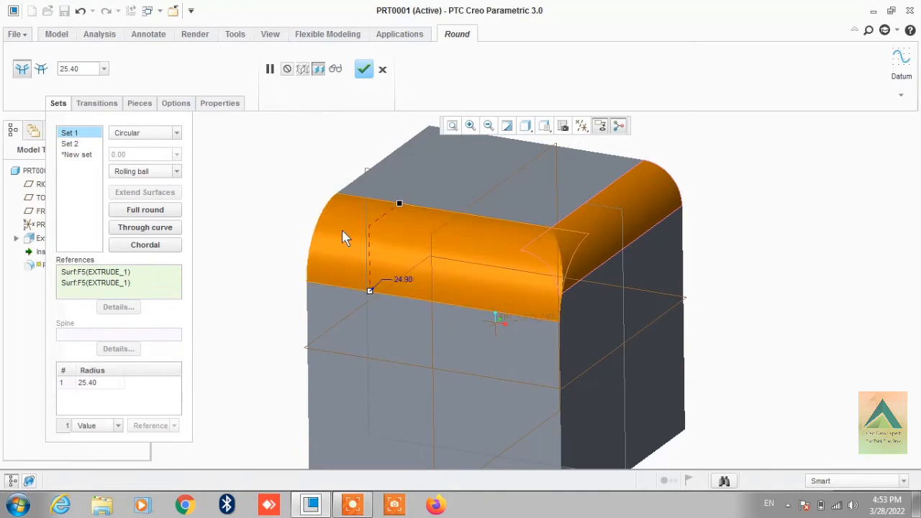
left_click(82, 382)
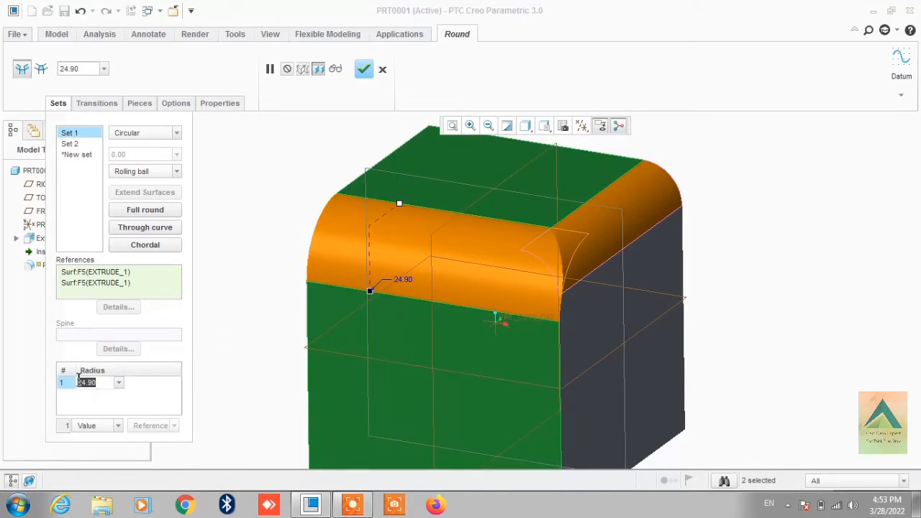
left_click(400, 286)
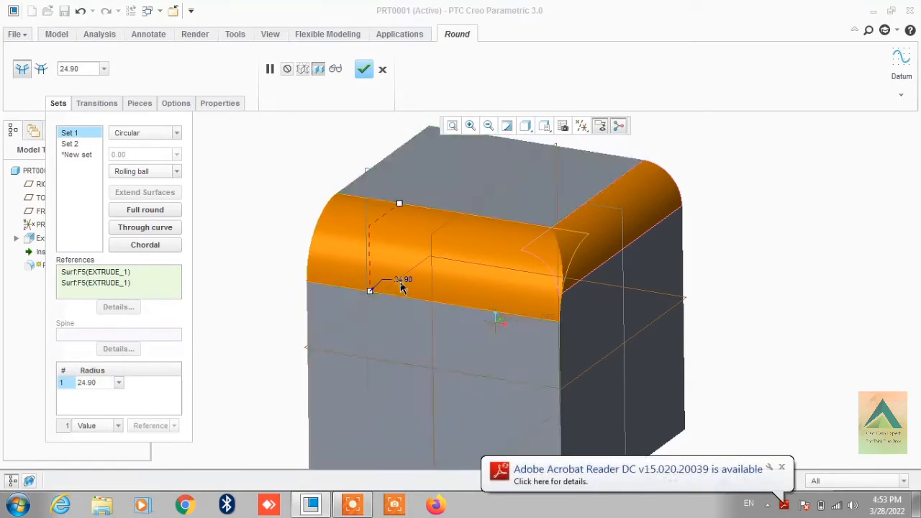
double_click(401, 281)
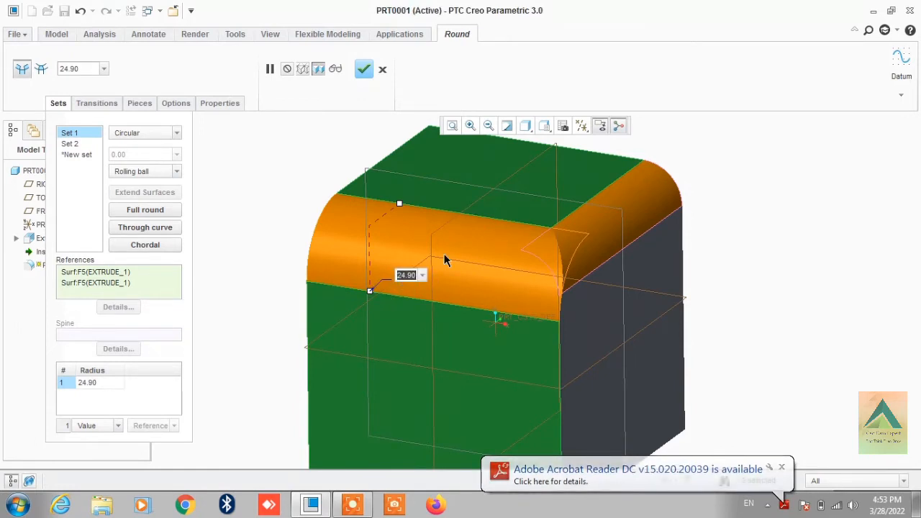
type("15")
key("Return")
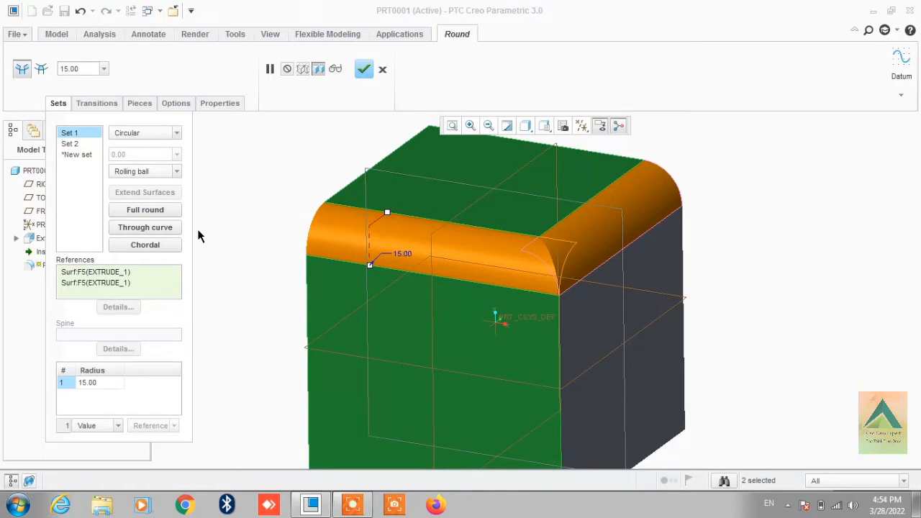
- Switch Set 1 to a chordal round with a chord of 25 and complete the feature
left_click(152, 245)
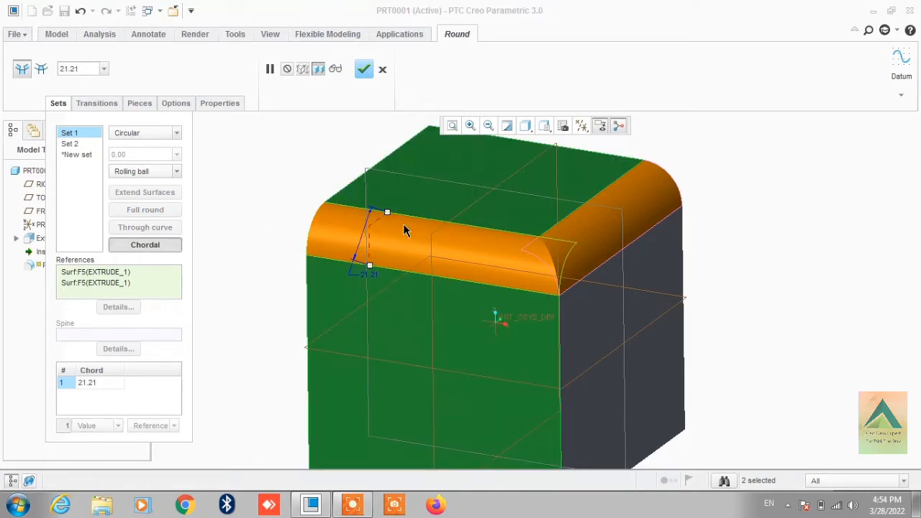
double_click(368, 274)
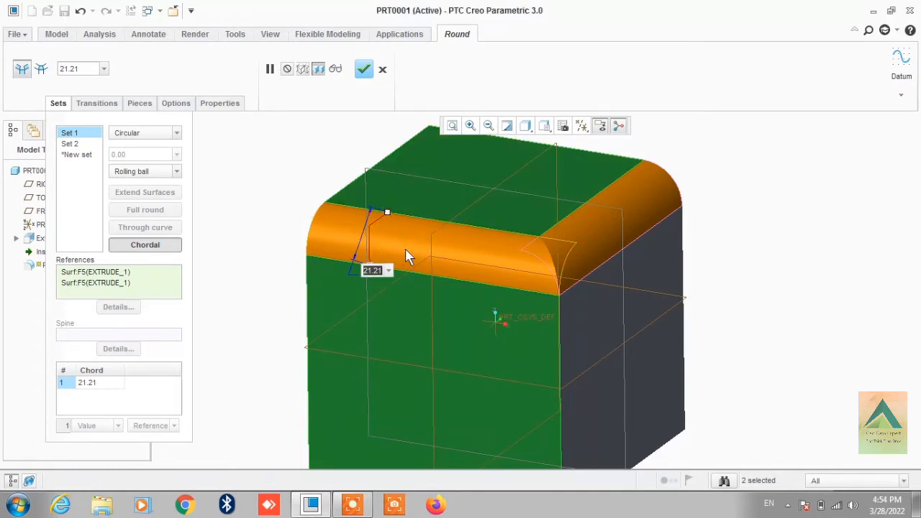
type("25")
key("Return")
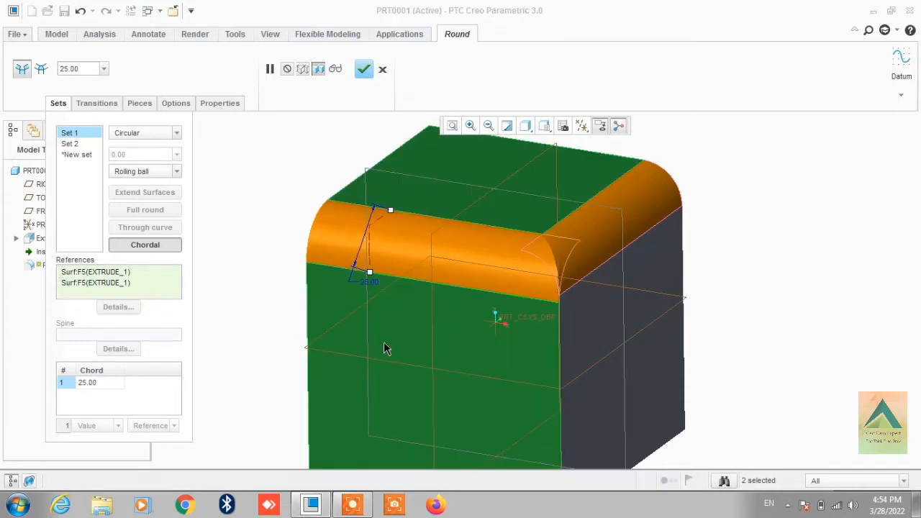
left_click(363, 69)
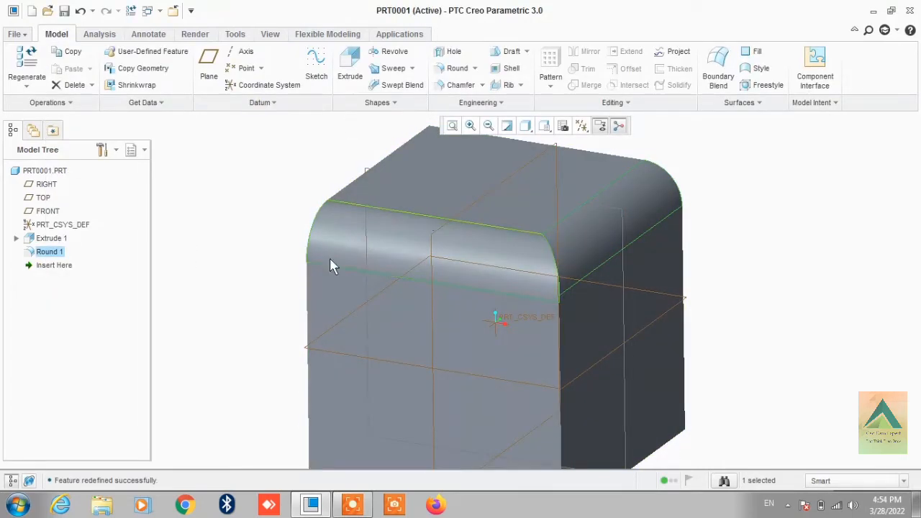
- Open the definition of Round 1 for editing and delete Set 2
right_click(57, 253)
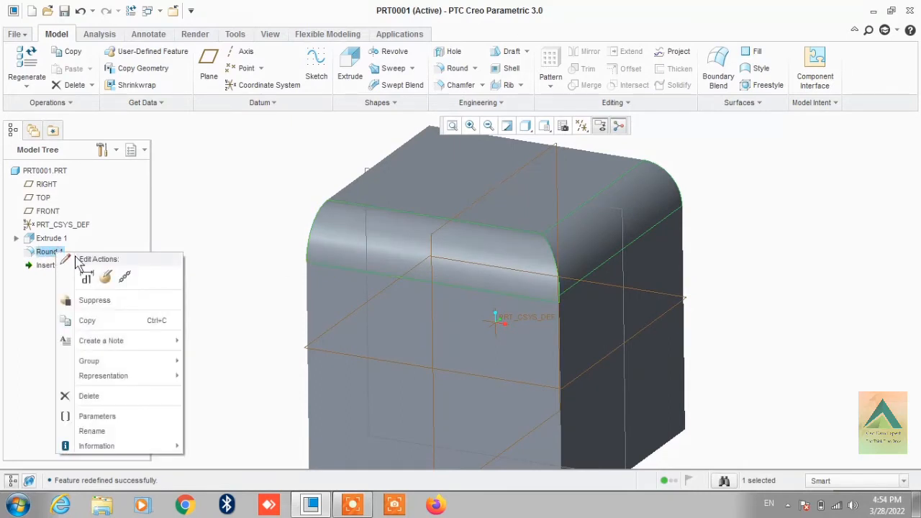
left_click(106, 277)
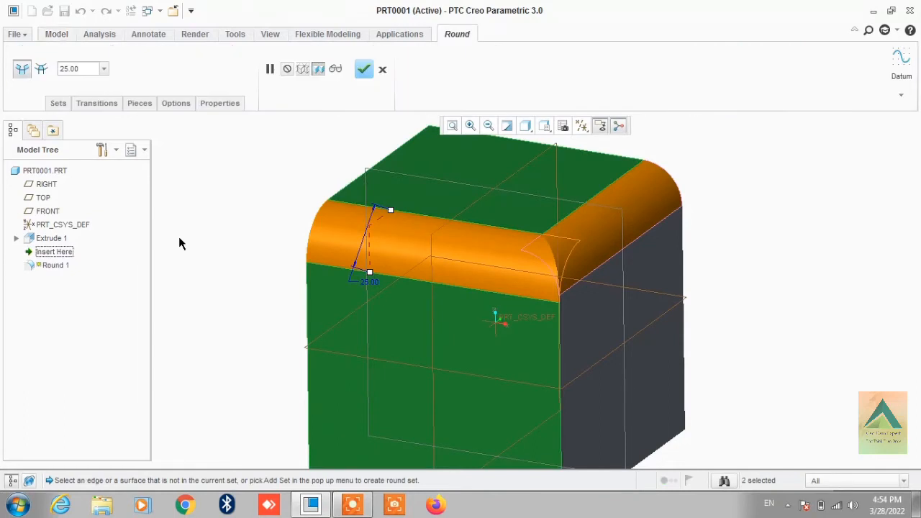
left_click(59, 104)
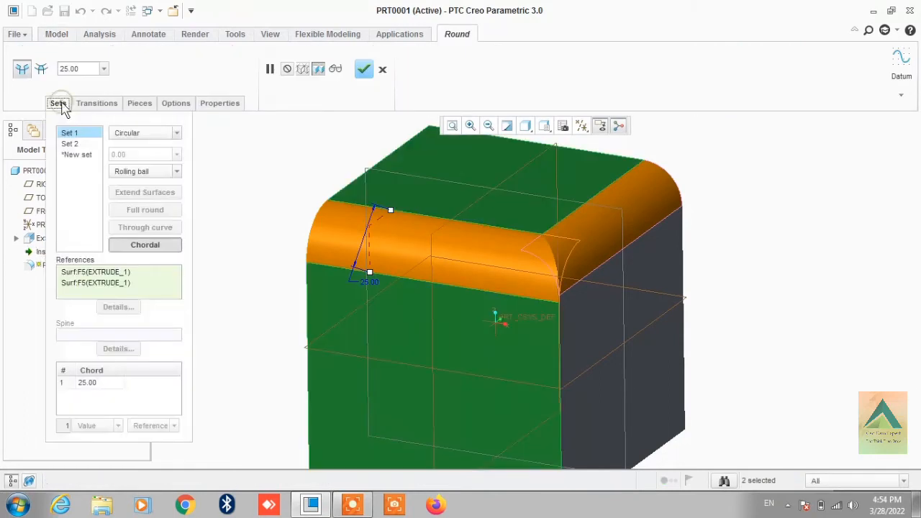
left_click(69, 144)
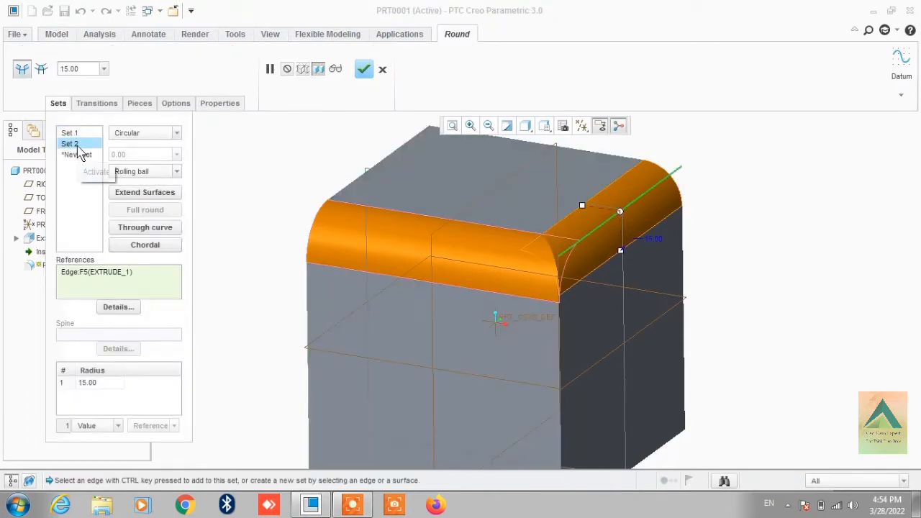
right_click(77, 145)
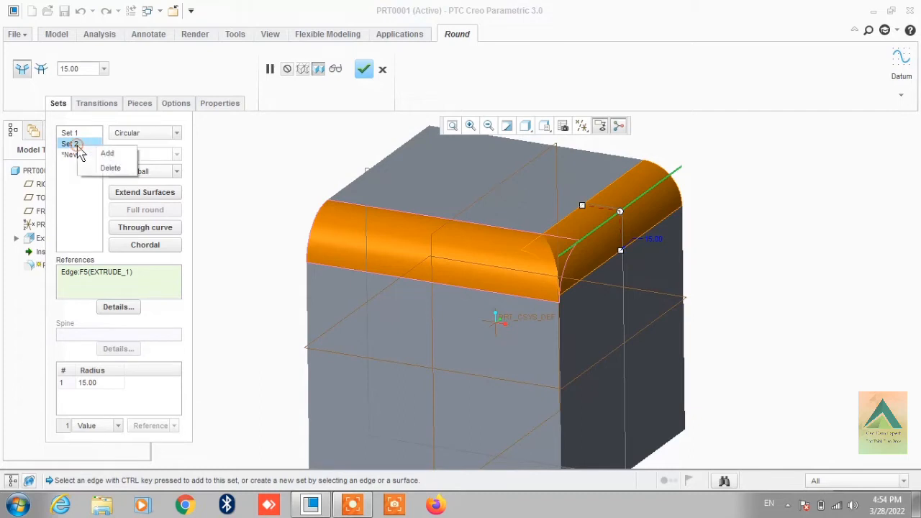
left_click(108, 168)
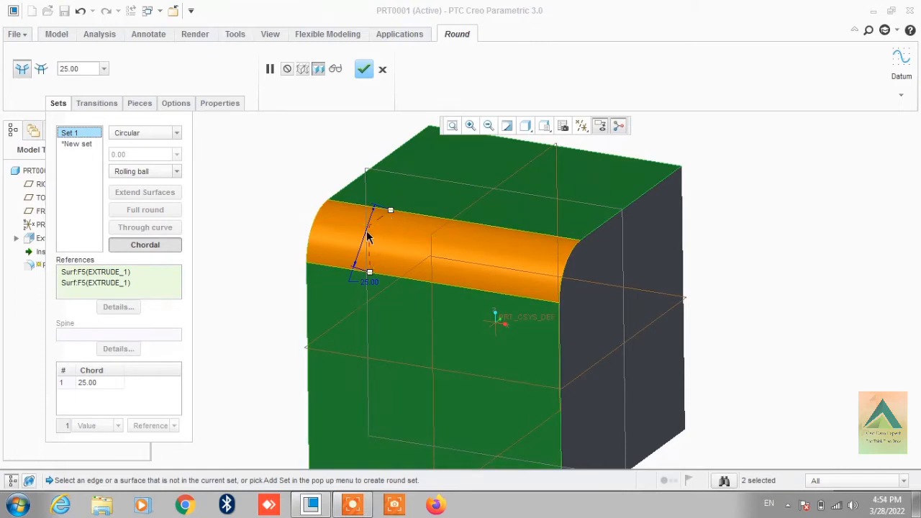
- Switch Set 1 to a conic cross section and set its conic parameter to 0.9
left_click(179, 136)
left_click(164, 154)
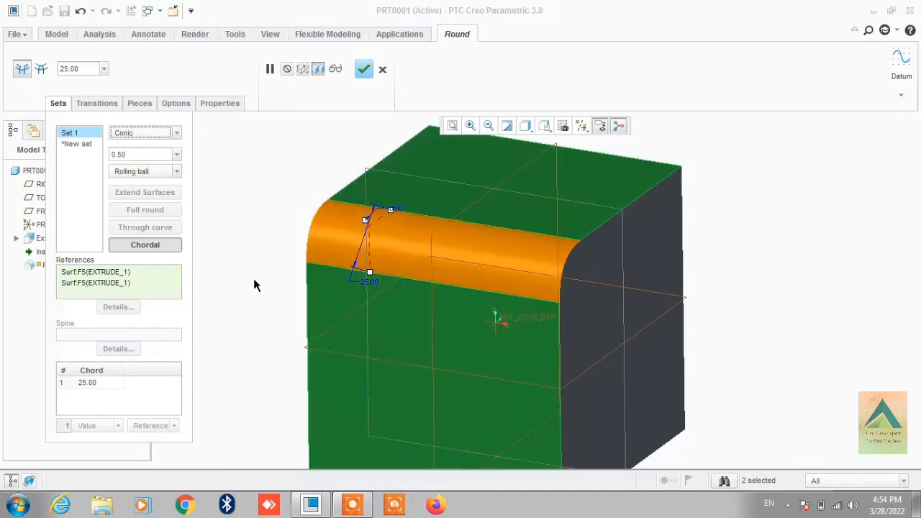
middle_click_drag(423, 255, 393, 257)
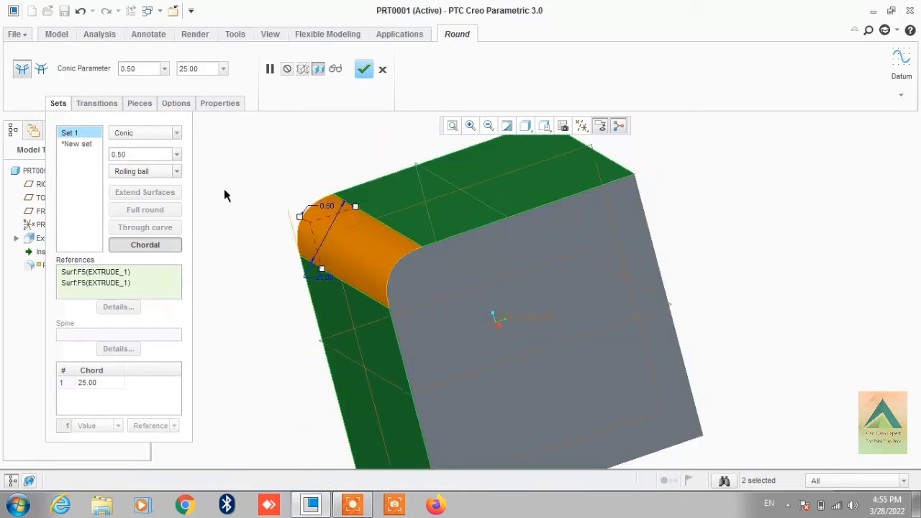
left_click_drag(132, 153, 108, 164)
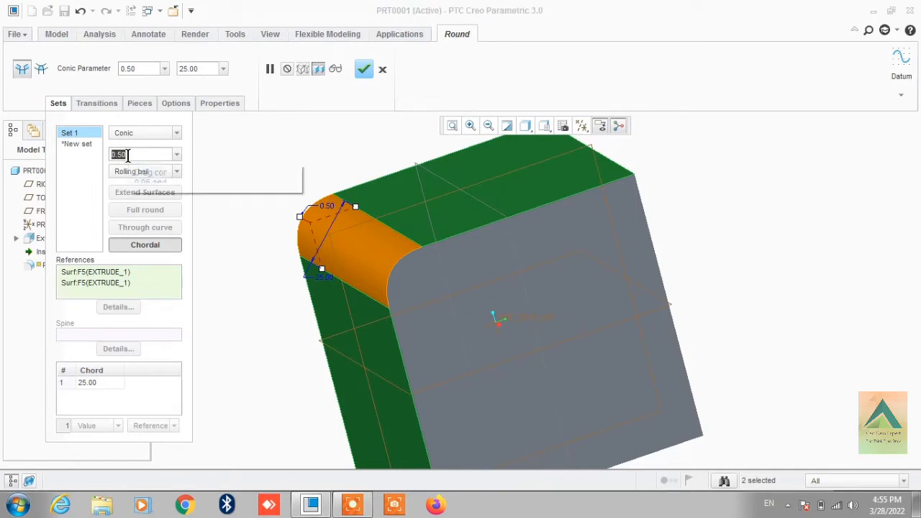
type("0")
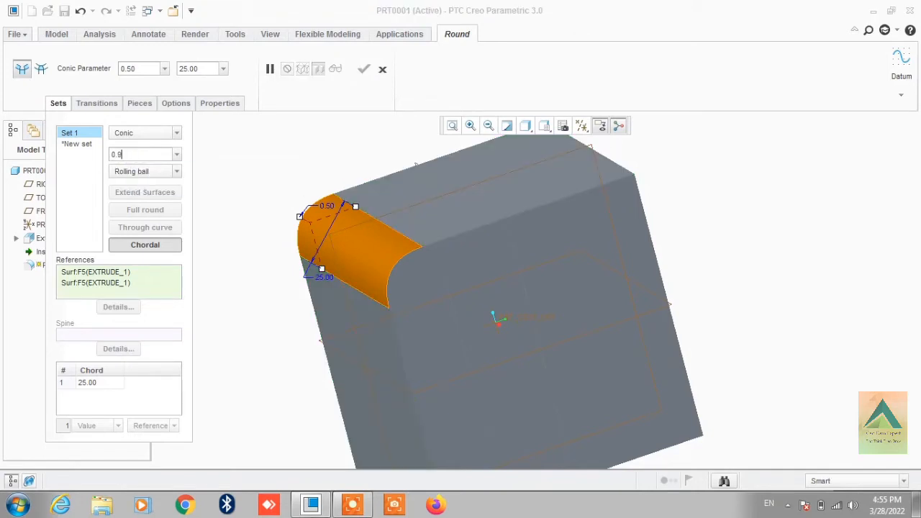
key("Return")
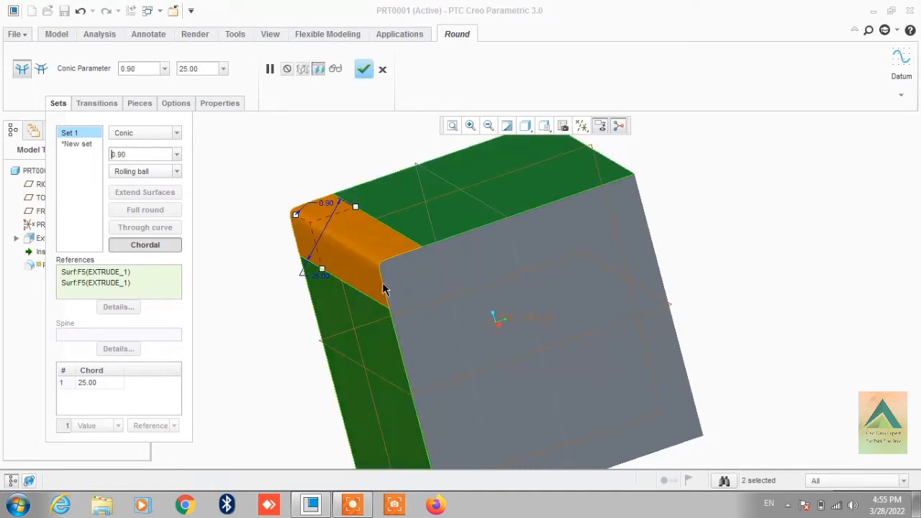
middle_click_drag(383, 287, 368, 268)
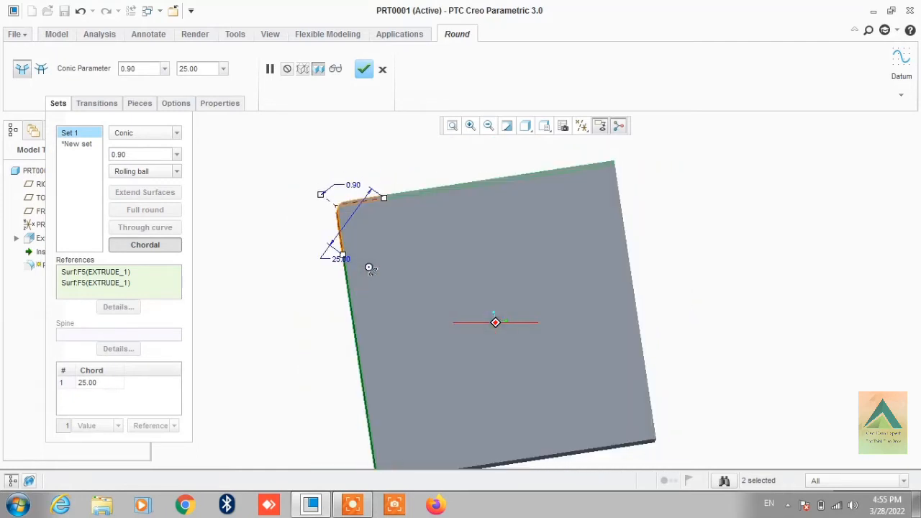
key("ctrl+d")
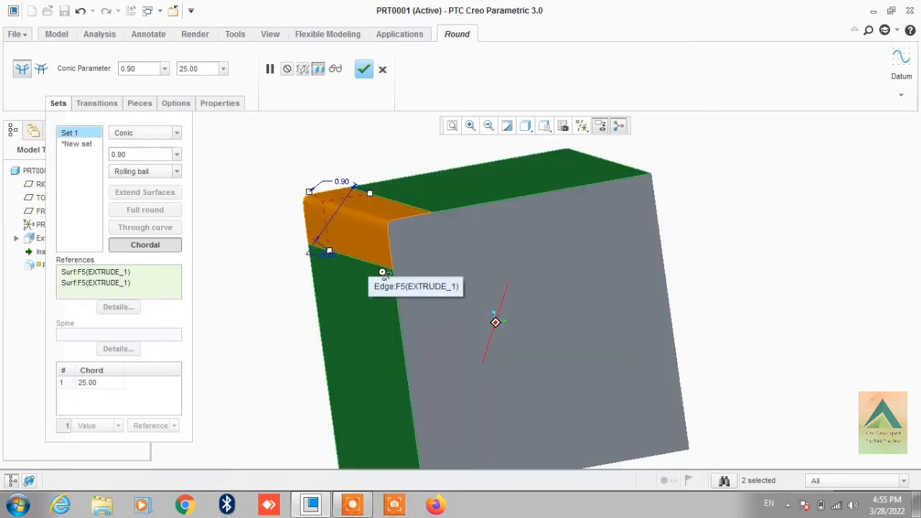
- Change Set 1 to circular and back to conic to compare the two cross sections
left_click(129, 133)
left_click(139, 146)
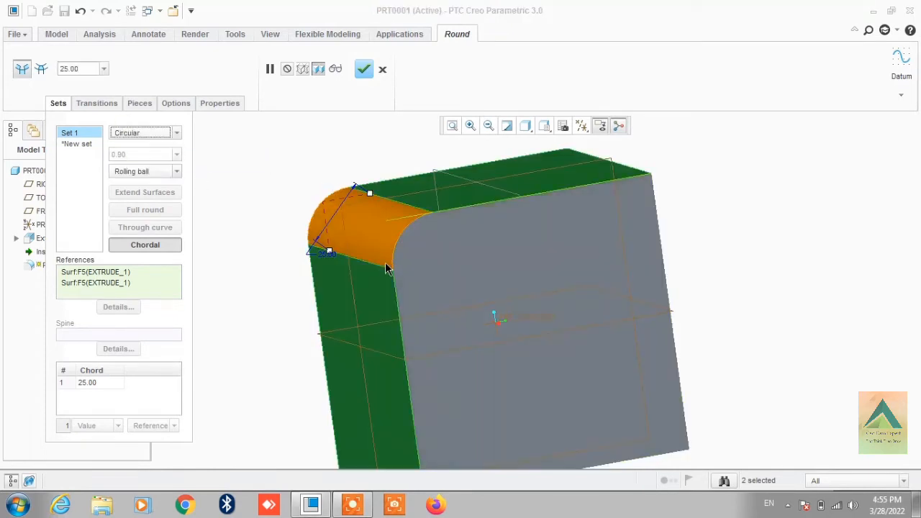
left_click(165, 133)
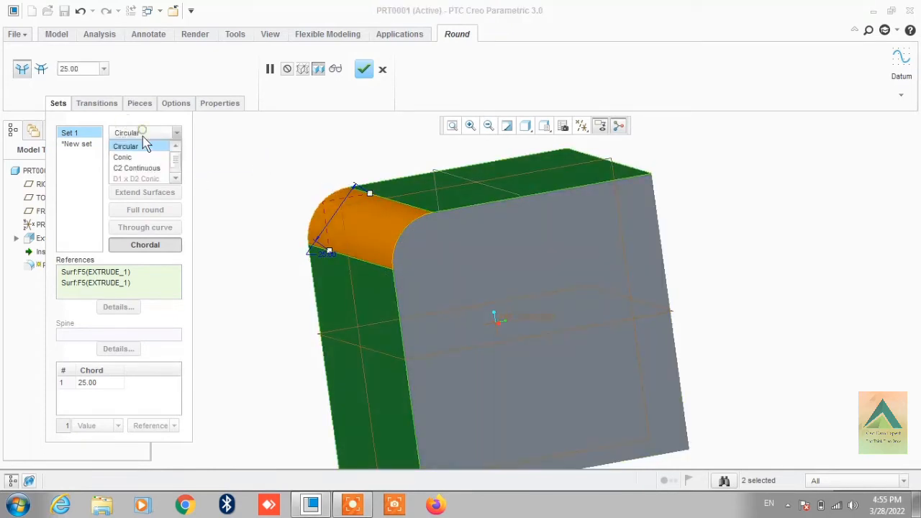
left_click(144, 156)
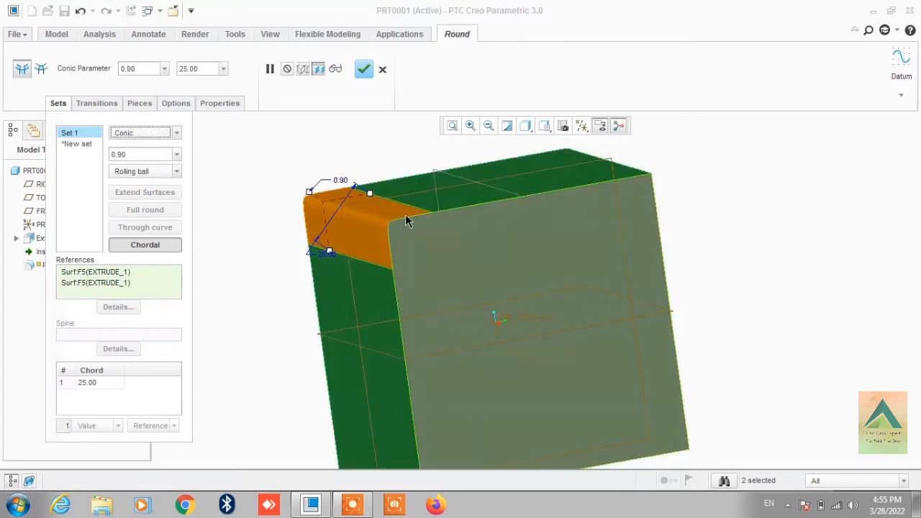
- Switch Set 1 to a C2 Continuous cross section with a shape factor of 0.5
left_click(160, 137)
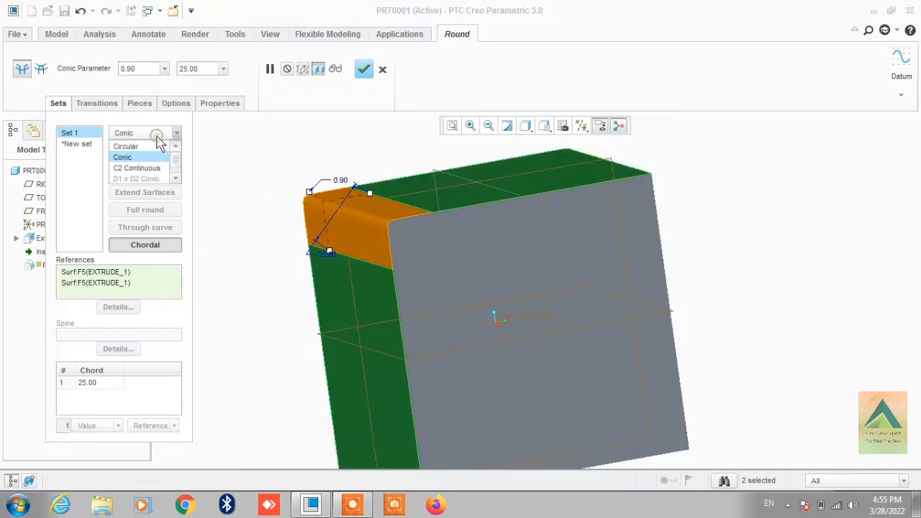
left_click(151, 168)
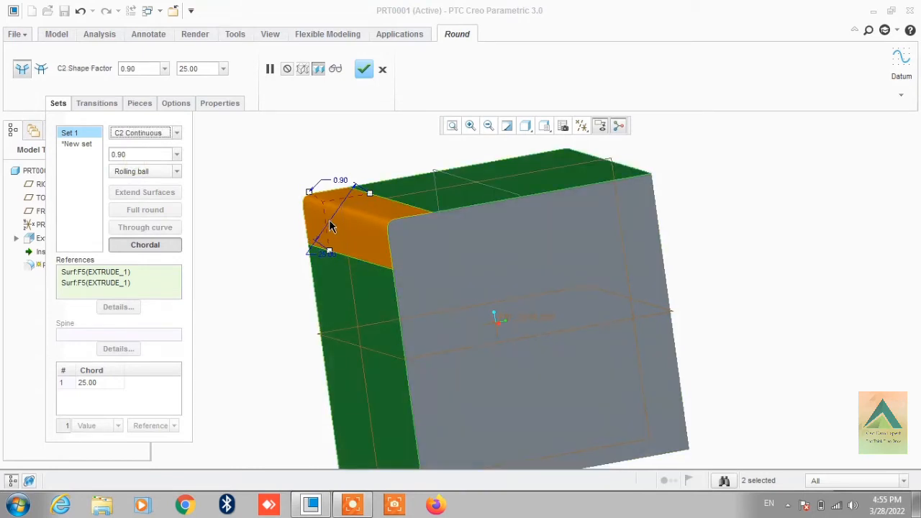
double_click(146, 153)
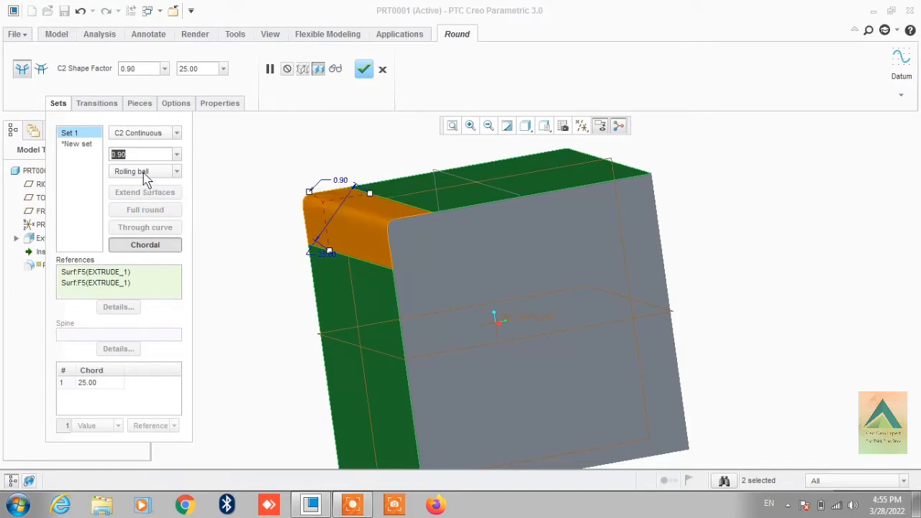
type("0.5")
key("Return")
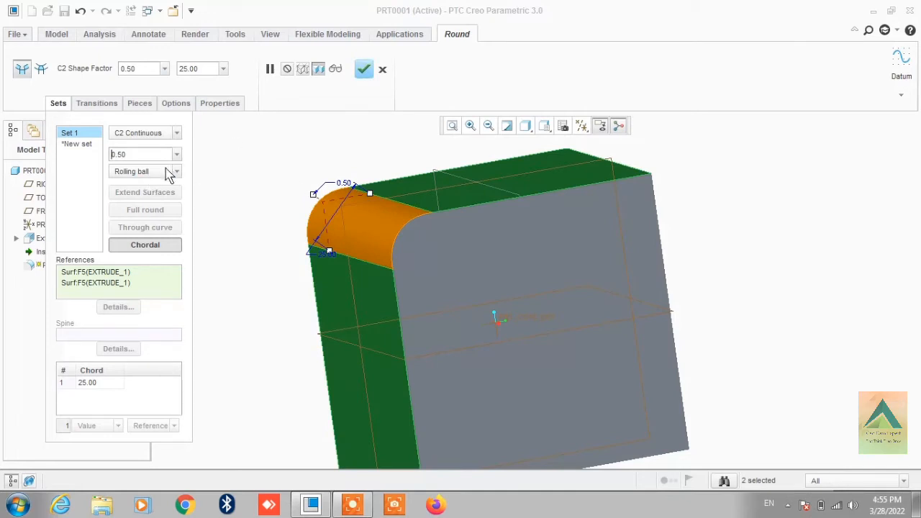
- Keep Set 1 as C2 Continuous, turn off its chordal option and reduce the shape factor on the model to 0.05
left_click(171, 173)
left_click(144, 133)
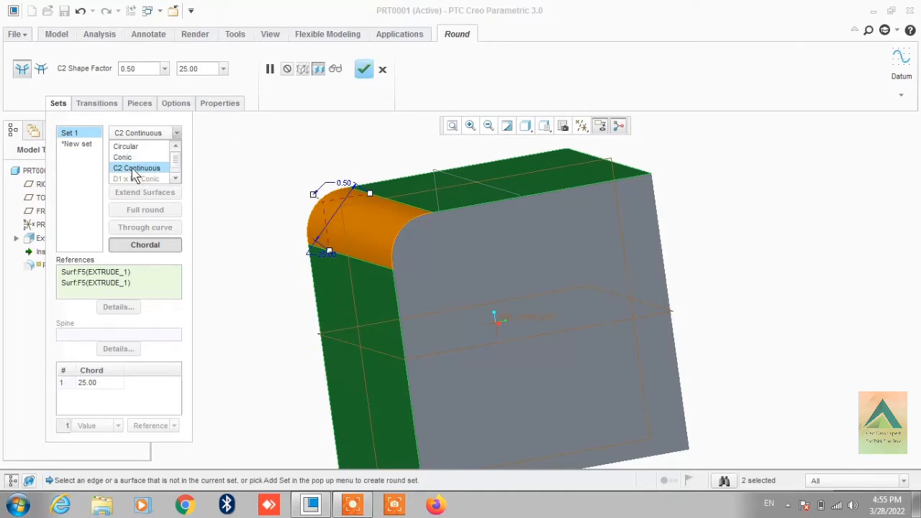
left_click(136, 168)
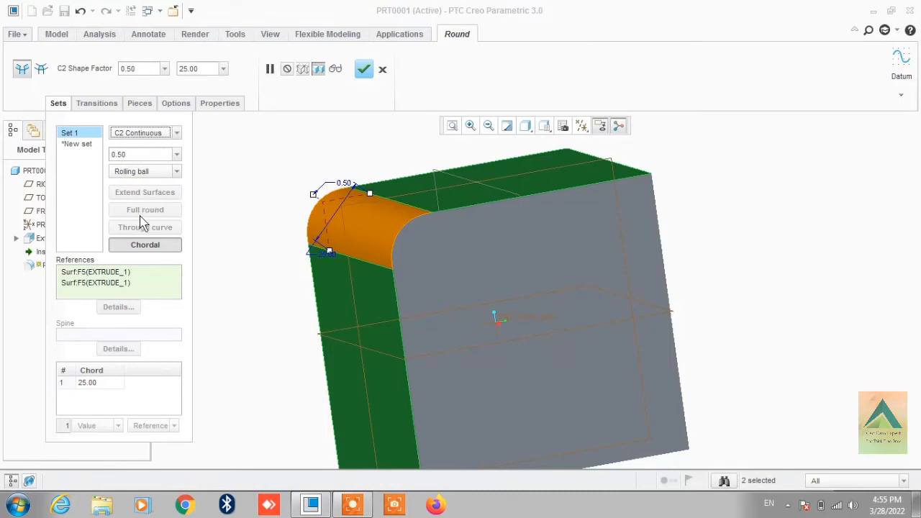
left_click(143, 246)
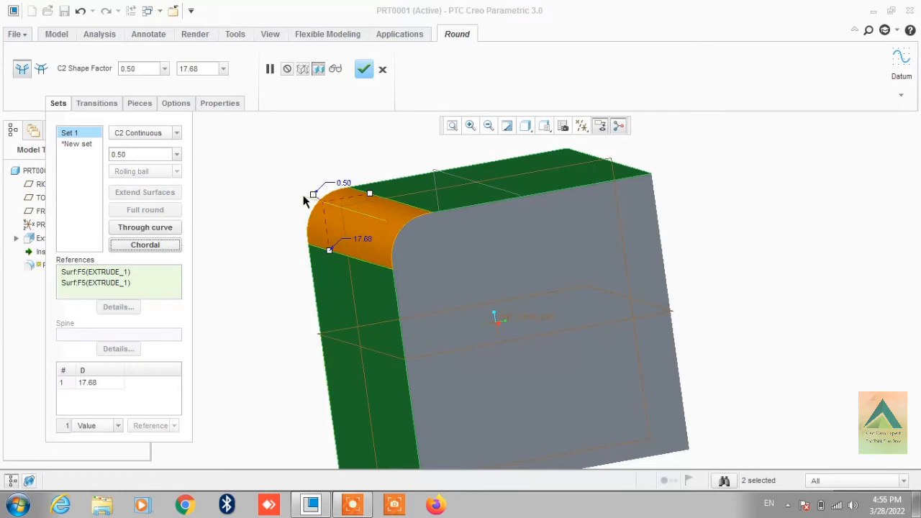
left_click_drag(316, 195, 283, 186)
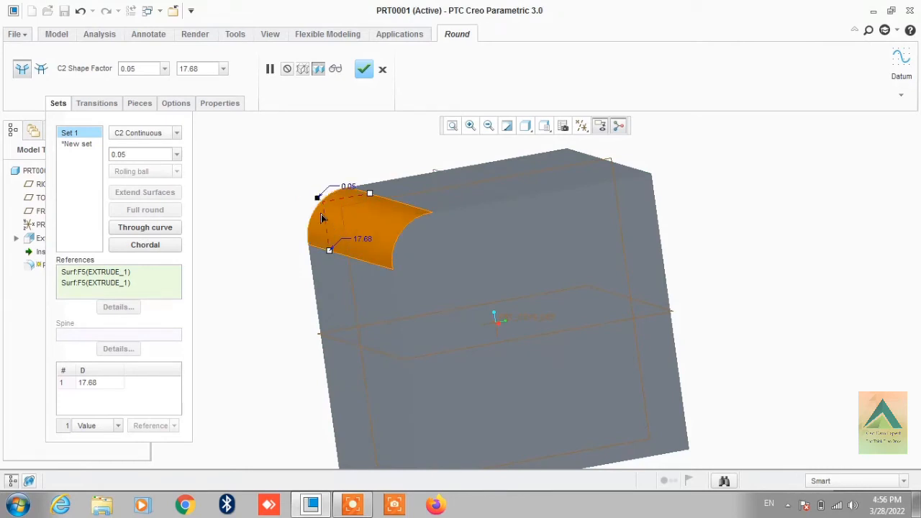
left_click(322, 216)
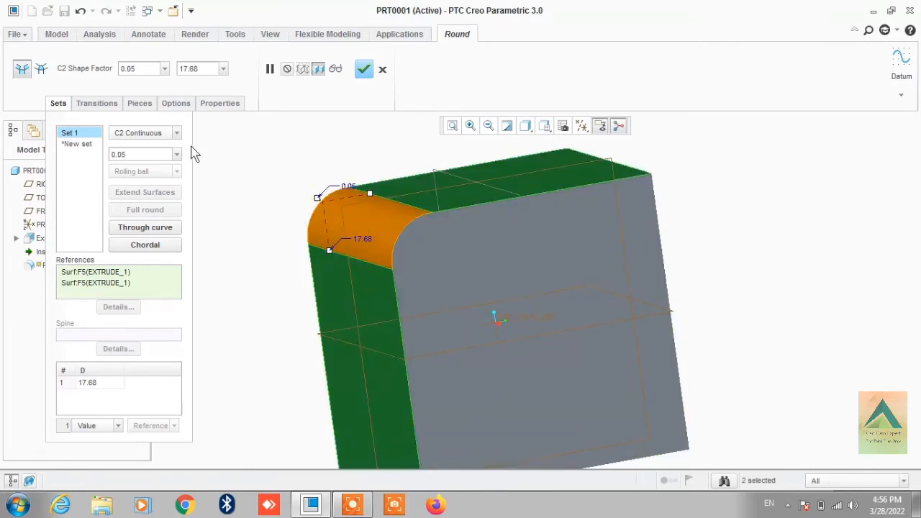
- Switch Set 1 to D1 x D2 Conic and adjust its distances on the model to about 16 for D1 and 42.9 for D2
left_click(138, 135)
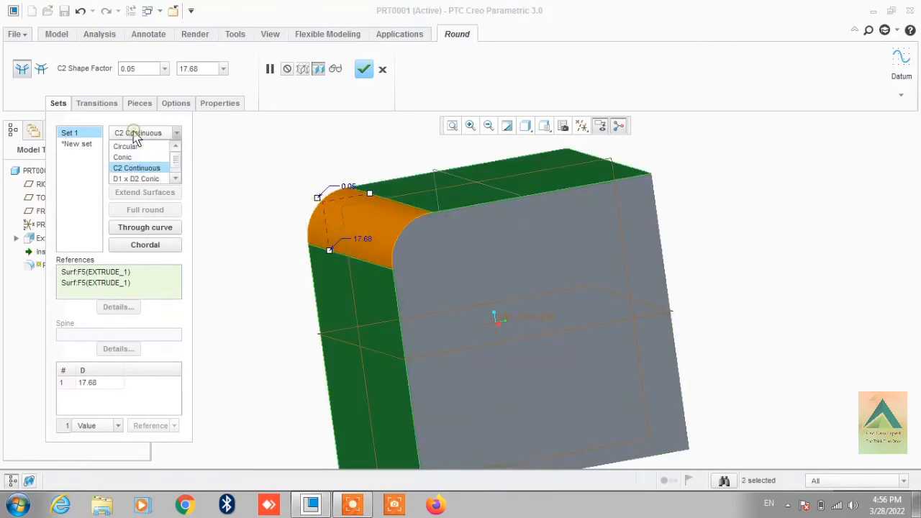
left_click(147, 180)
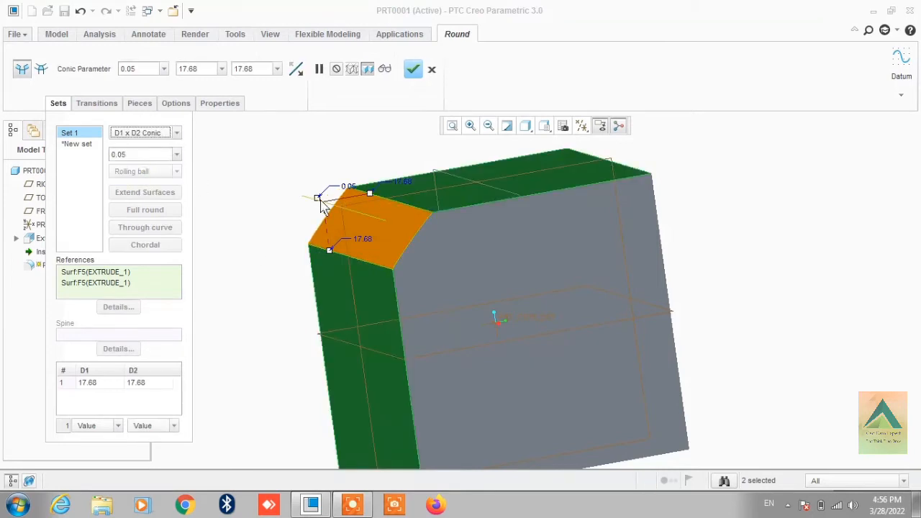
left_click_drag(368, 199, 436, 184)
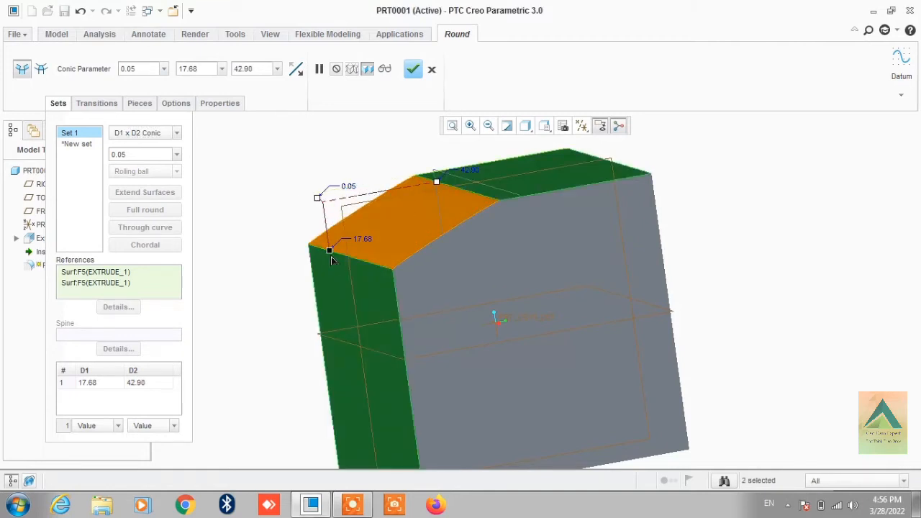
mouse_move(331, 252)
left_mouse_down()
mouse_move(343, 313)
mouse_move(326, 279)
mouse_move(329, 246)
left_mouse_up()
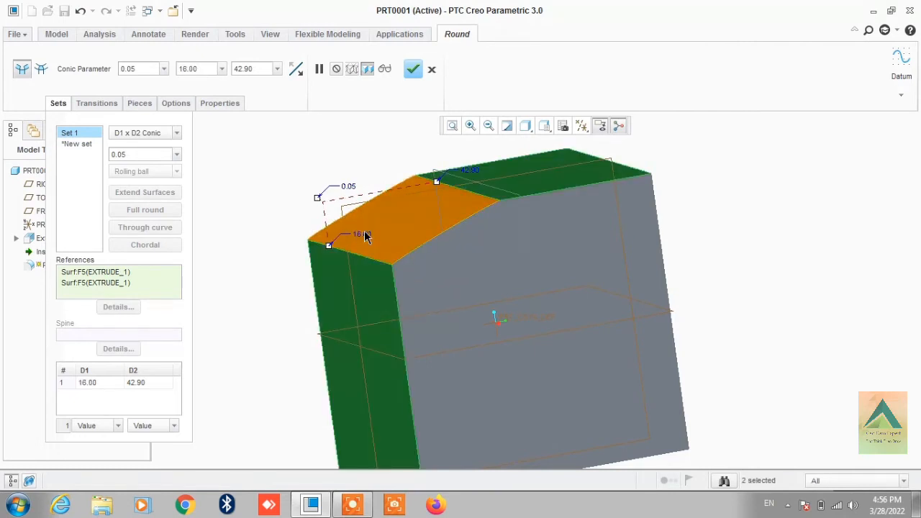
- Set the conic distances of Set 1 to 30 for D1 and 15 for D2, and complete the round
double_click(356, 235)
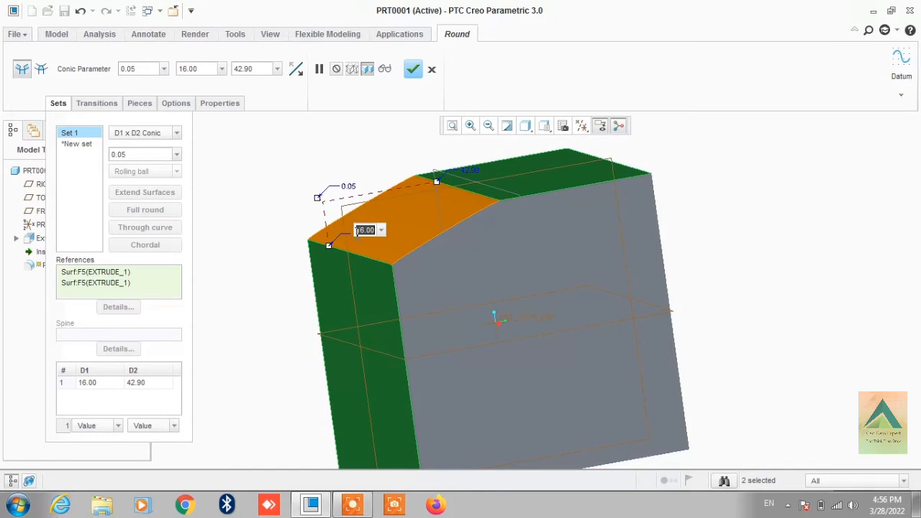
type("15.00")
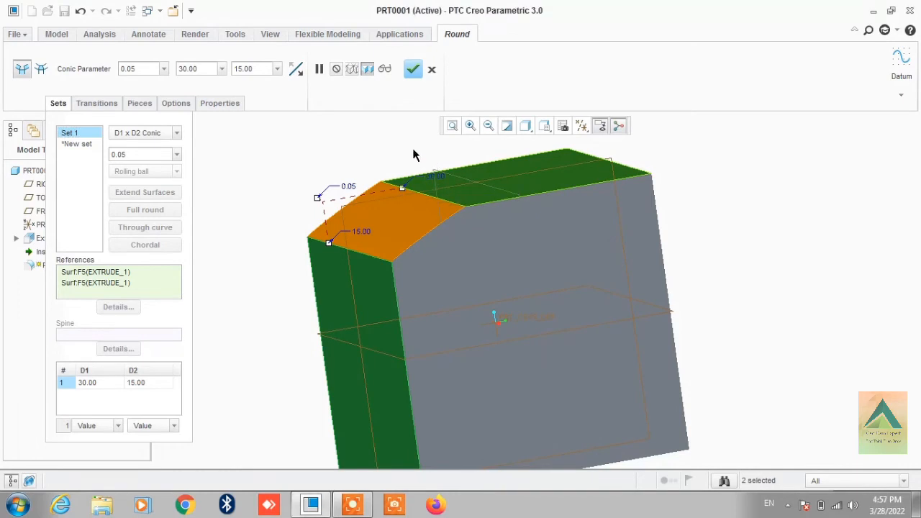
left_click(412, 68)
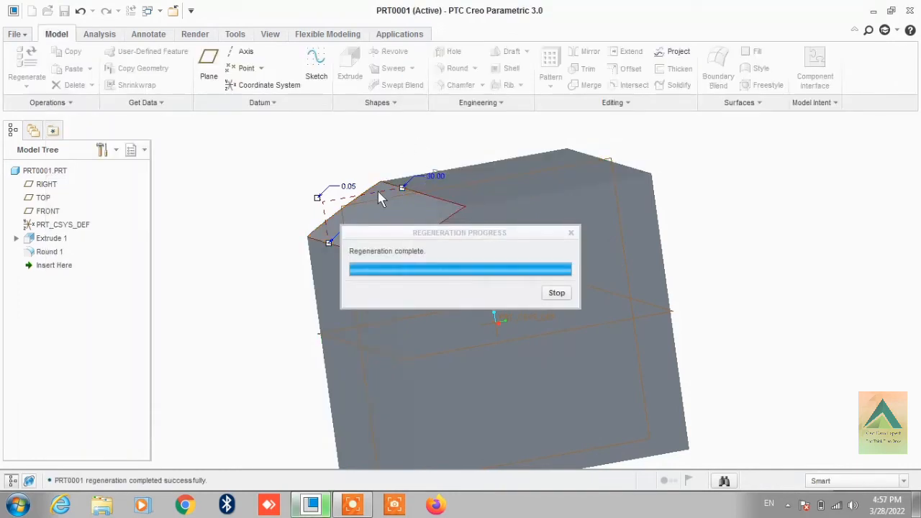
mouse_move(415, 206)
middle_mouse_down()
mouse_move(471, 222)
mouse_move(391, 189)
mouse_move(422, 210)
middle_mouse_up()
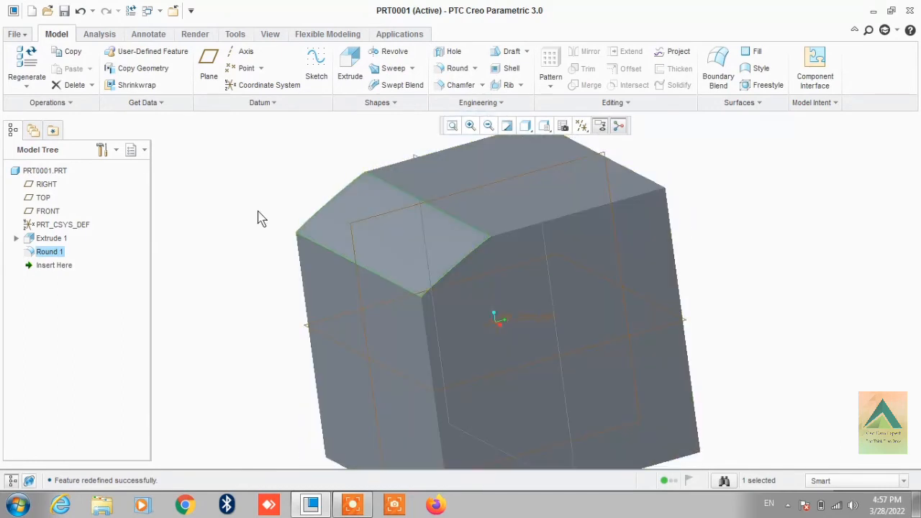
- Reopen Round 1 for editing and switch Set 1 to a Circular cross section
right_click(40, 252)
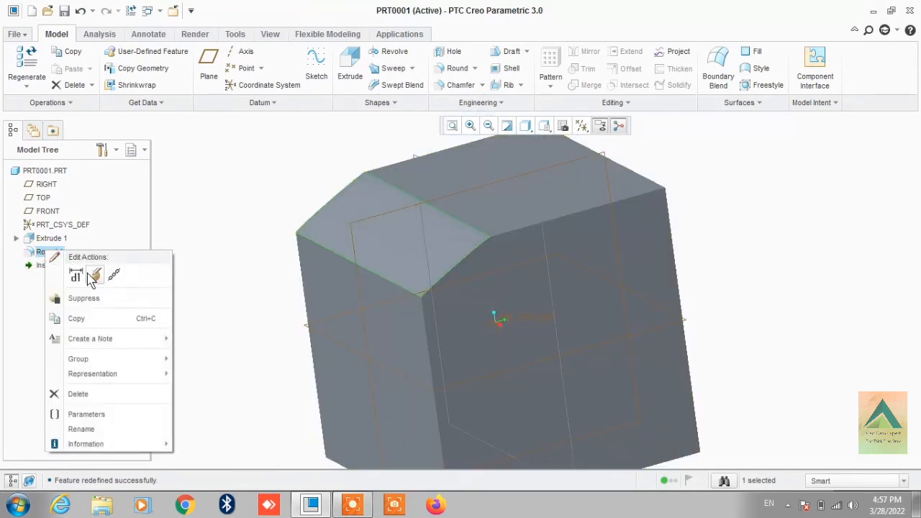
left_click(87, 272)
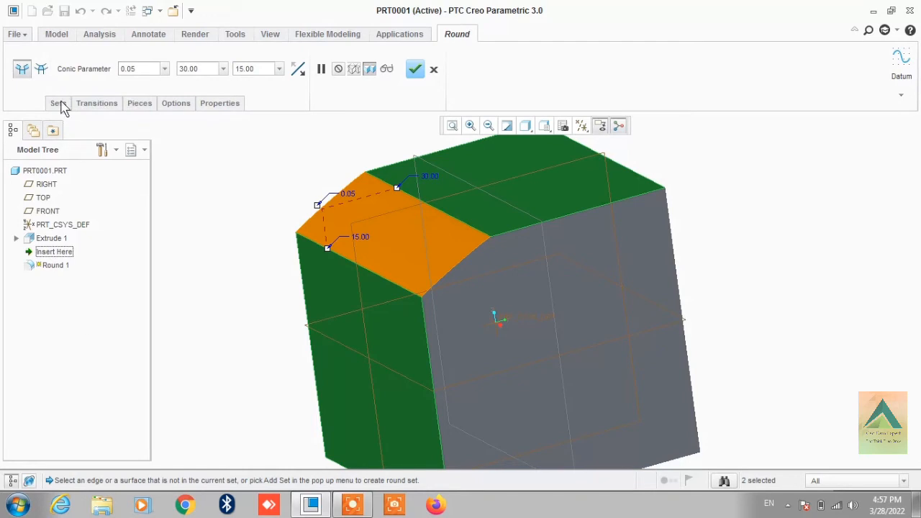
left_click(58, 102)
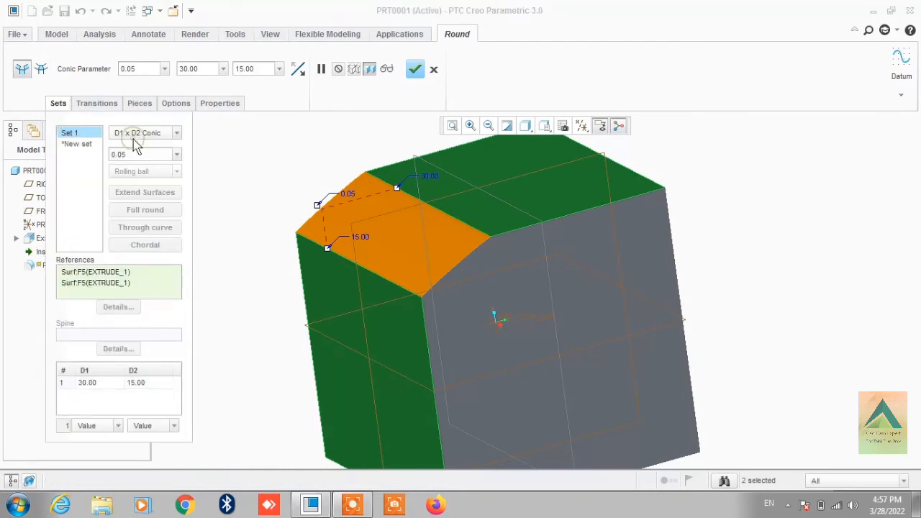
left_click(160, 132)
left_click(131, 153)
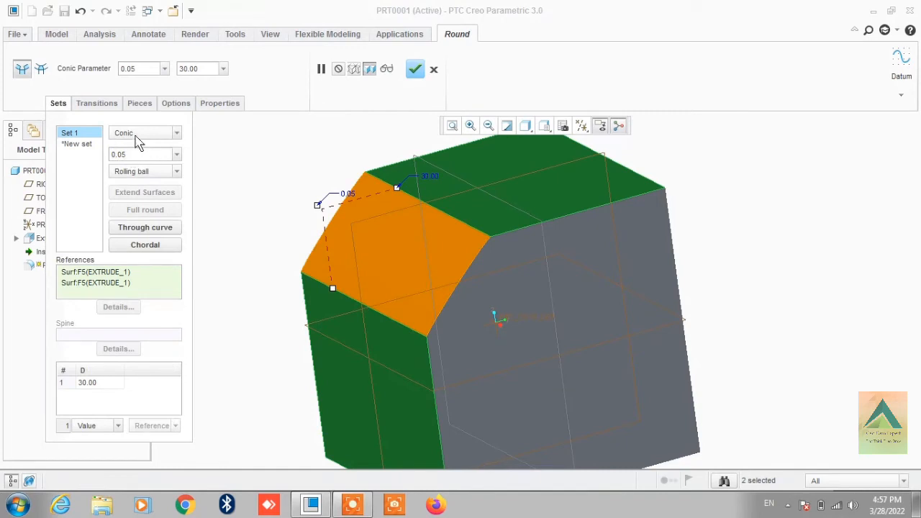
left_click(137, 134)
left_click(140, 143)
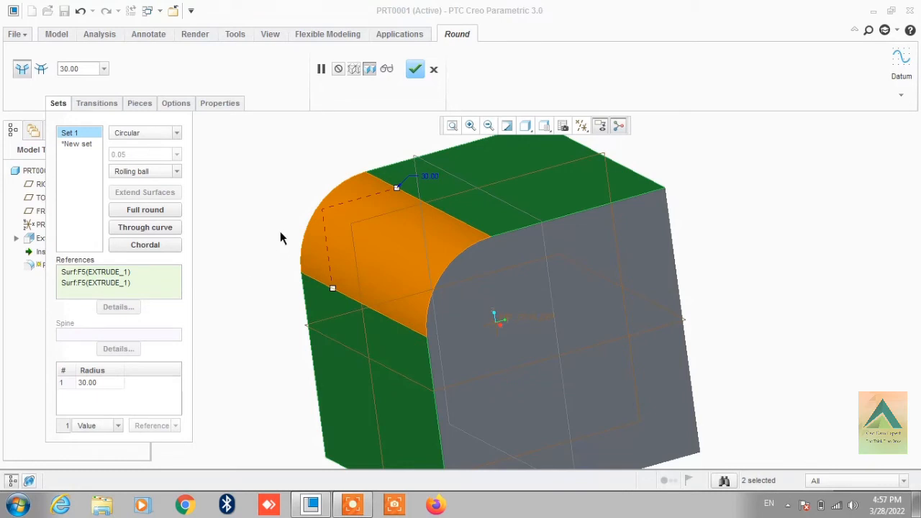
- Set the radius of Set 1 to 10
double_click(100, 382)
type("1")
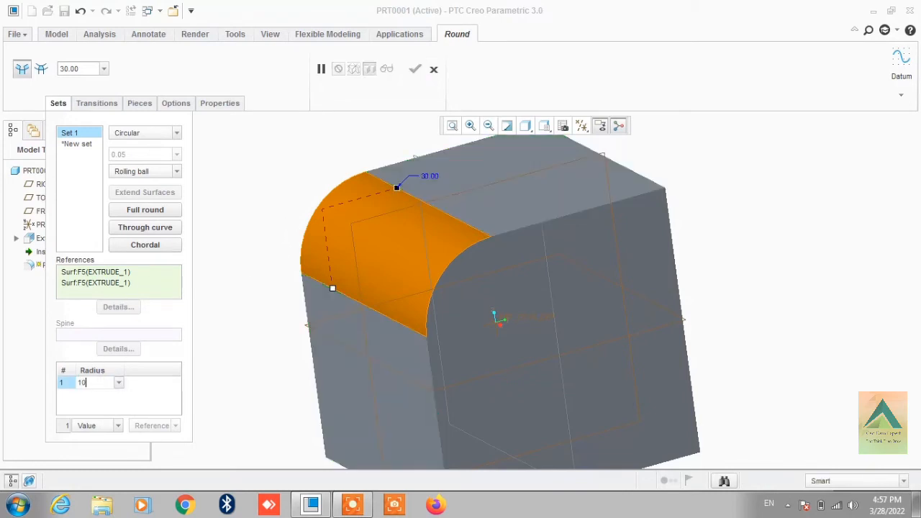
type("0")
key("Return")
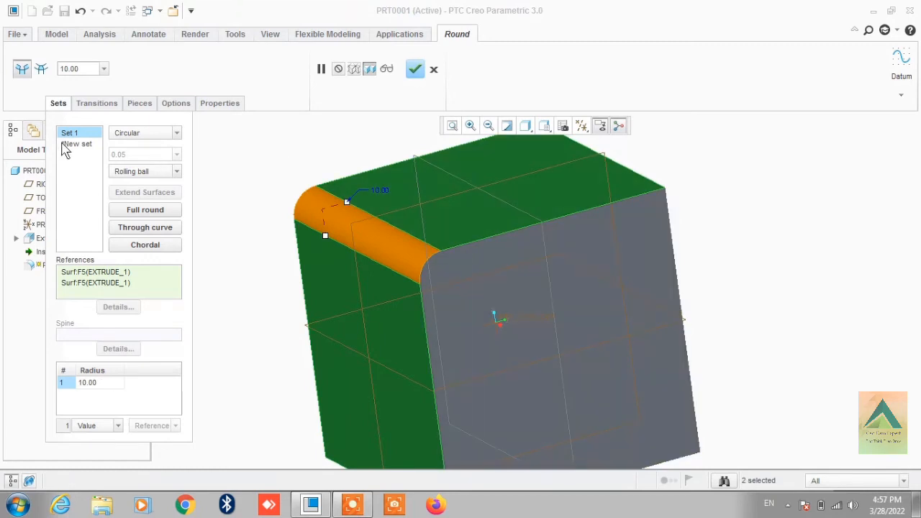
- Add Set 2 between the top face and the right side face, and Set 3 between the two side faces meeting at the corner
left_click(64, 143)
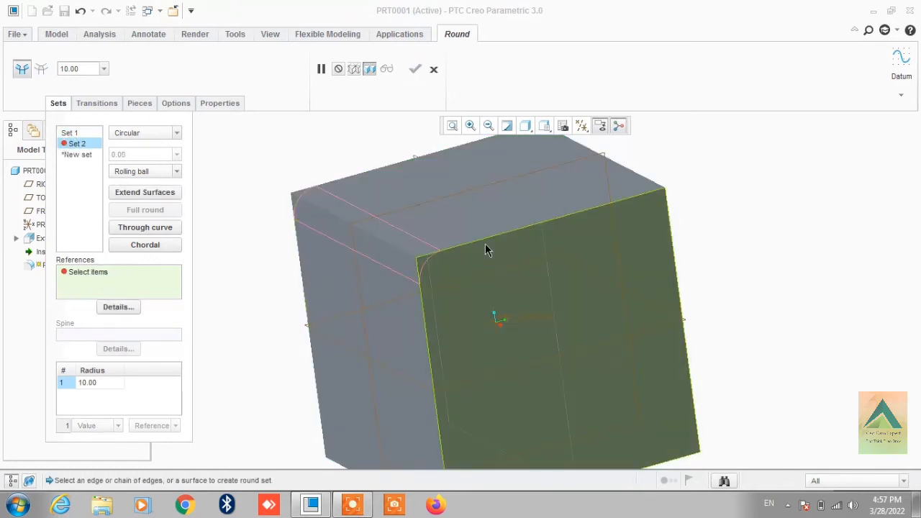
left_click(485, 244)
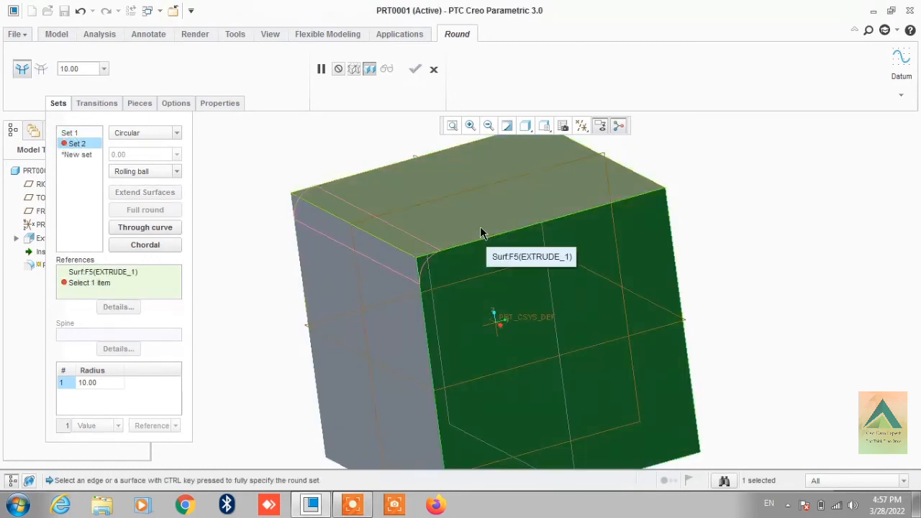
left_click(480, 226, "ctrl")
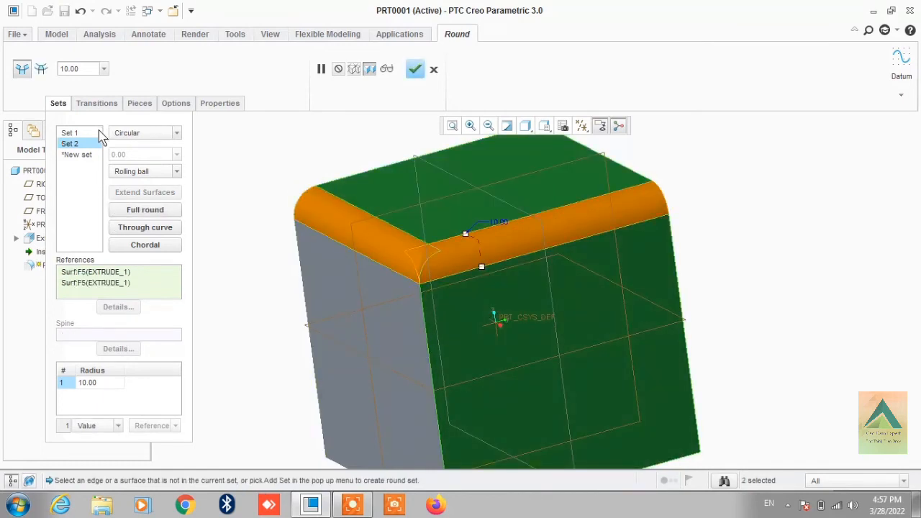
left_click(79, 155)
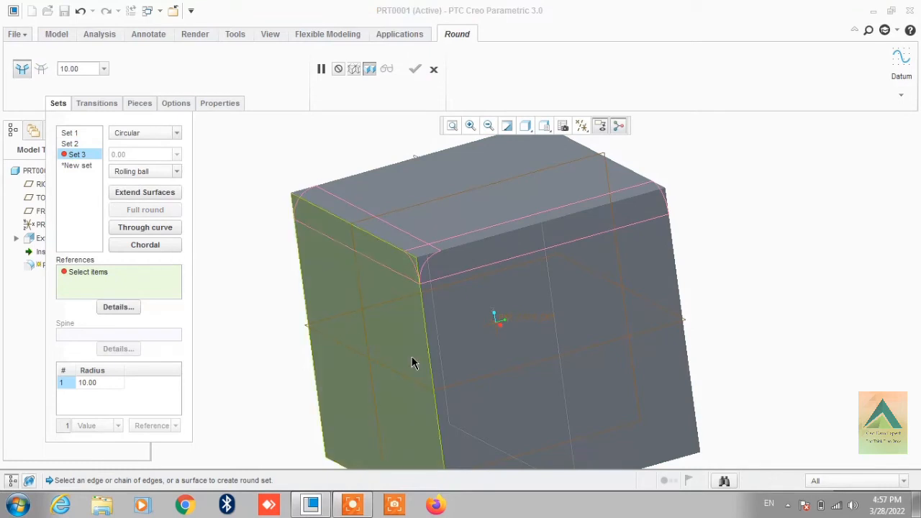
left_click(408, 357)
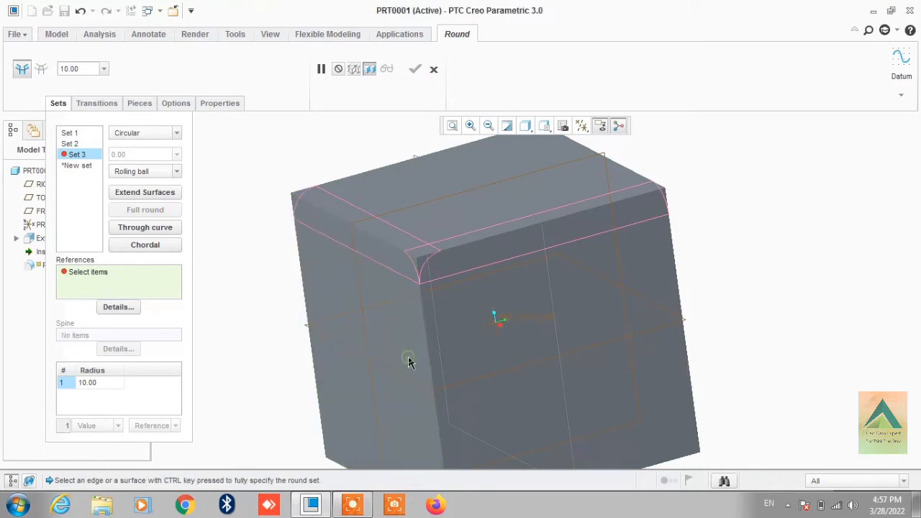
left_click(483, 358, "ctrl")
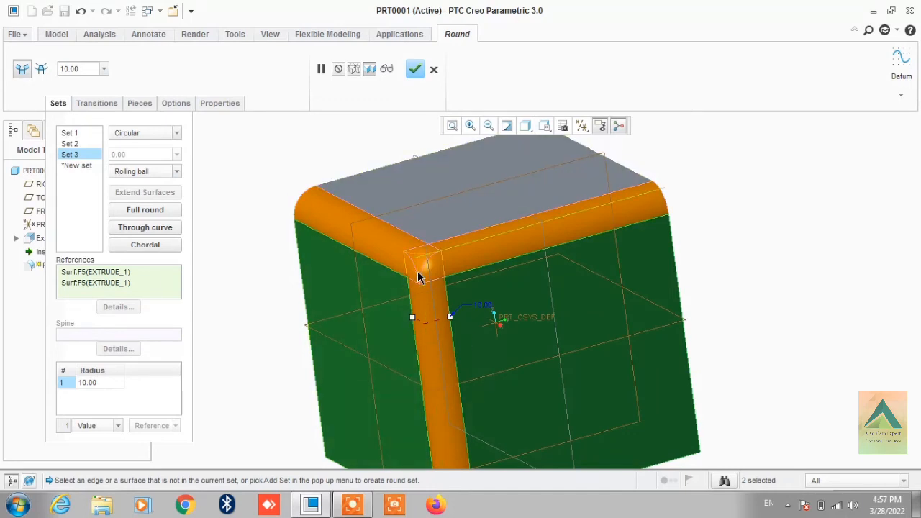
- Set the radius of Set 3 on the vertical edge to 20 and complete the round
scroll(417, 273, "up", 4)
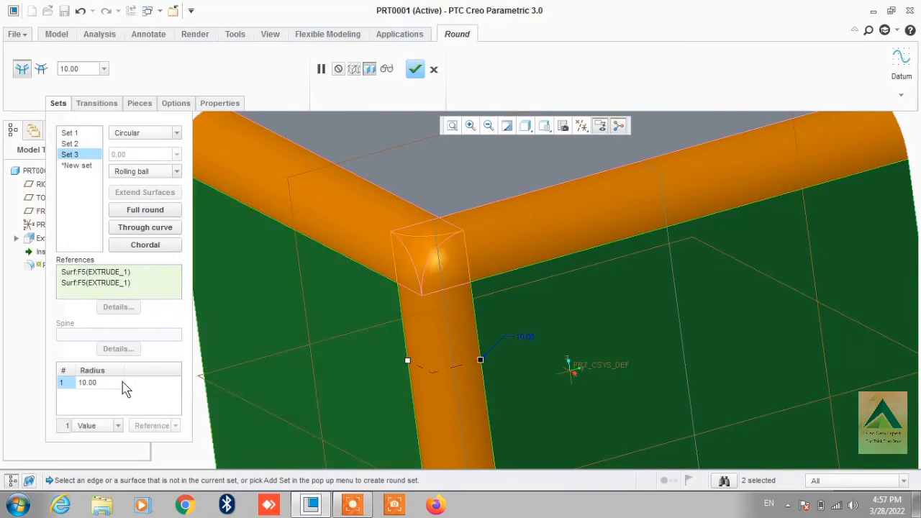
left_click(92, 382)
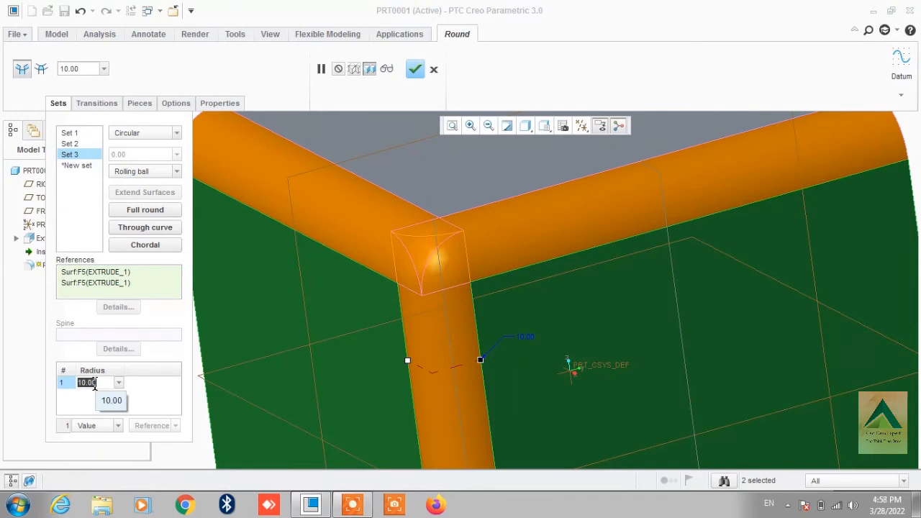
type("20")
key("Return")
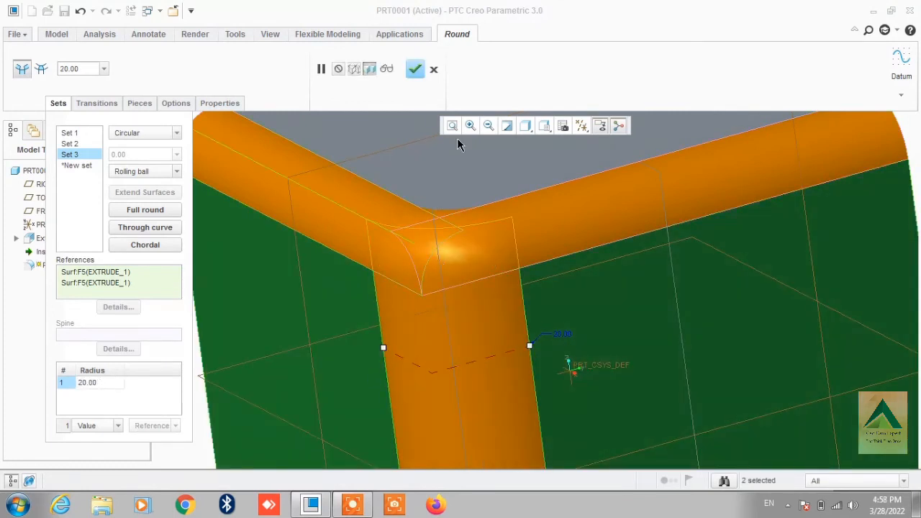
left_click(416, 70)
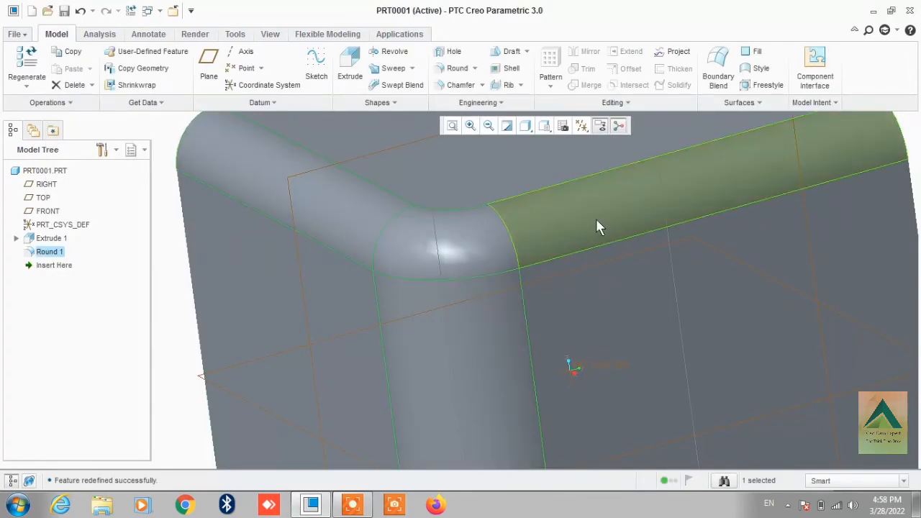
- Redefine Round 1 in transition mode and select the corner transition where the three round sets meet
scroll(451, 291, "down", 2)
scroll(450, 286, "up", 4)
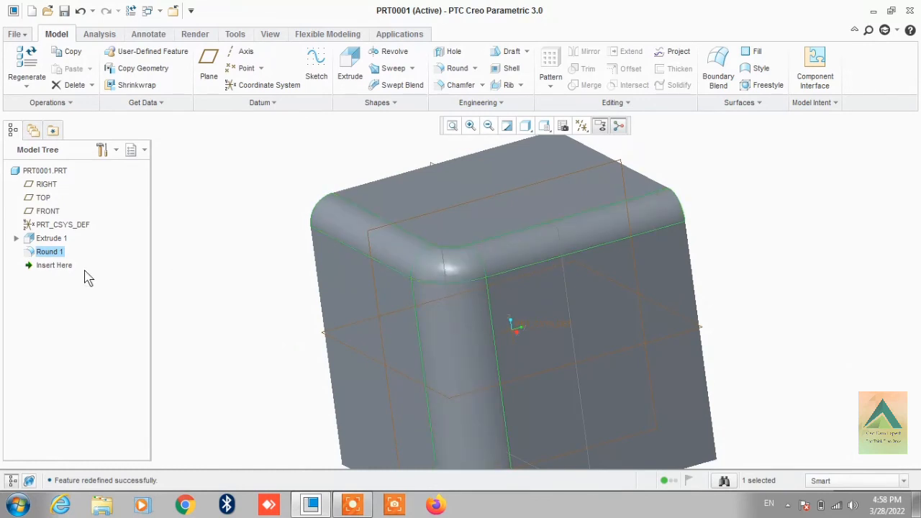
right_click(50, 255)
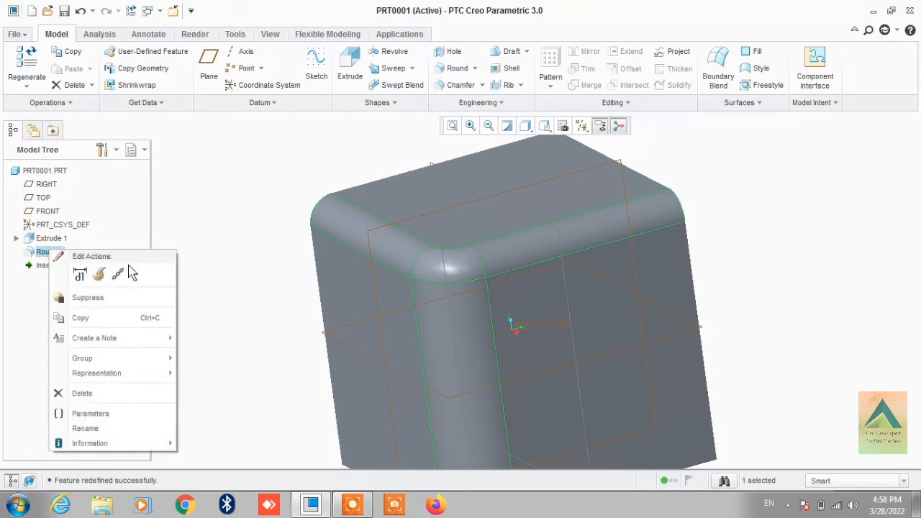
left_click(116, 275)
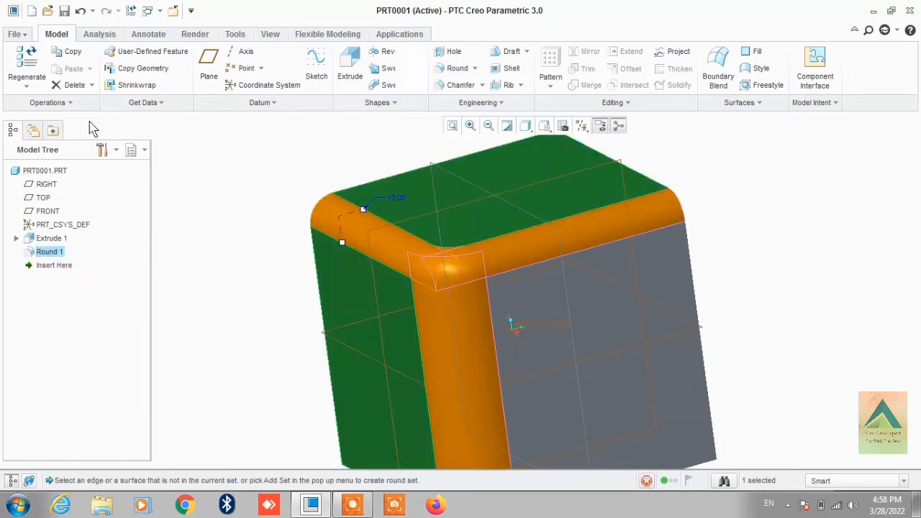
left_click(41, 69)
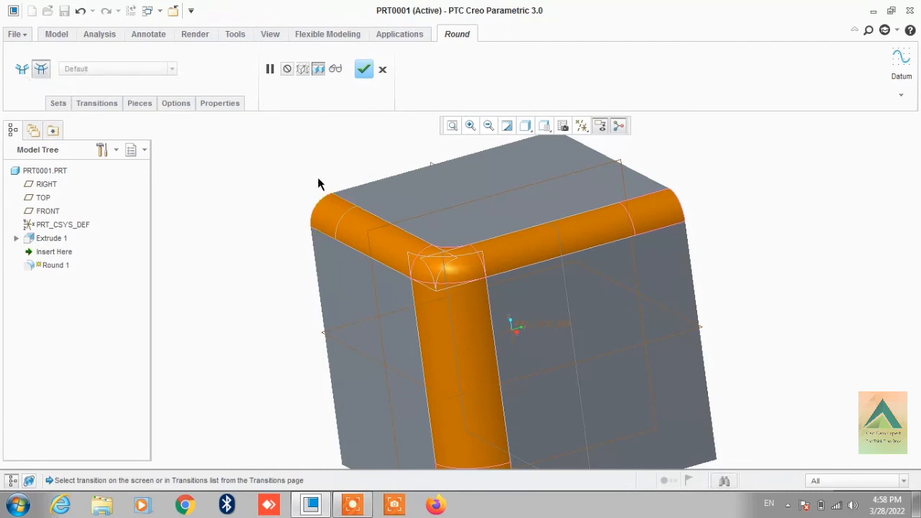
left_click(440, 260)
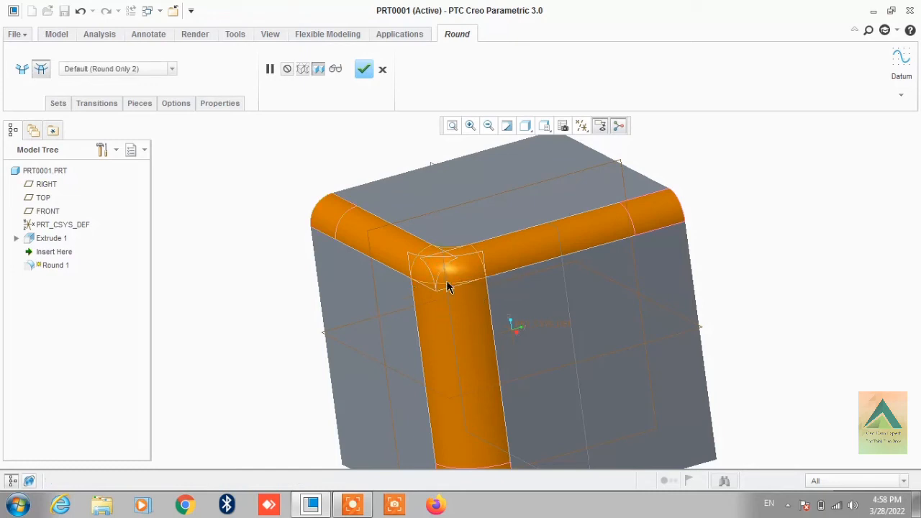
- Try the Corner Sphere, Round Only 1, Intersect and Default (Round Only 2) types on the corner transition
left_click(169, 72)
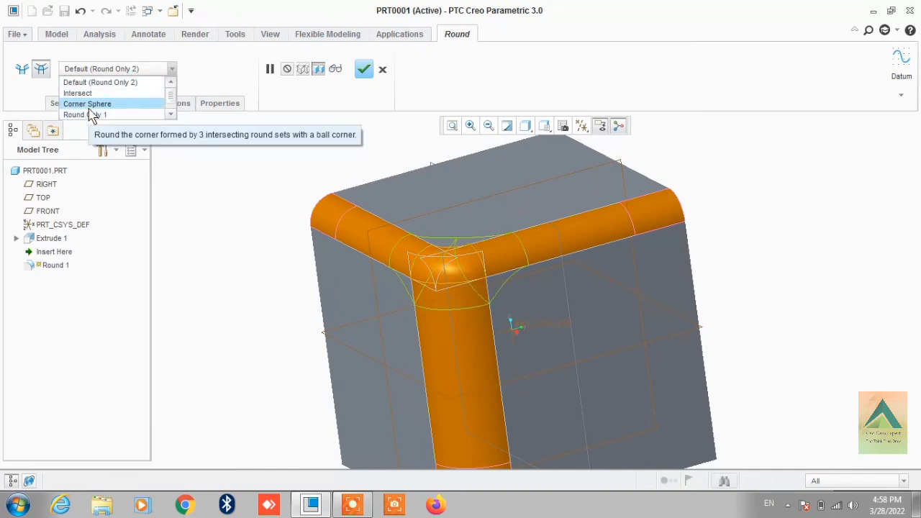
left_click(87, 106)
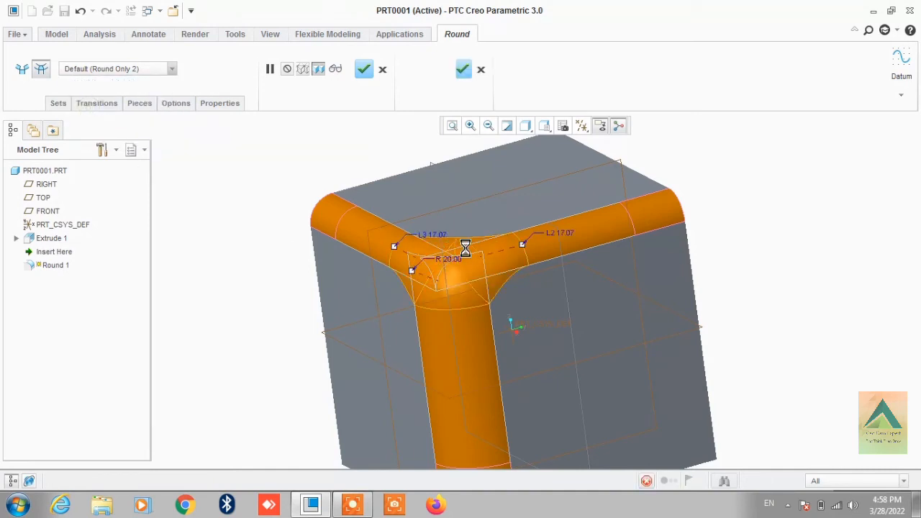
left_click(87, 71)
left_click(87, 113)
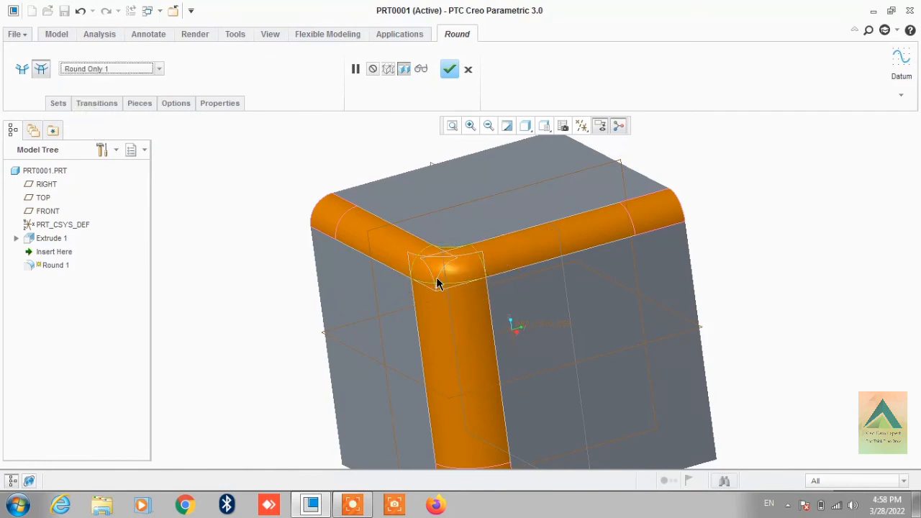
left_click(115, 69)
left_click(93, 92)
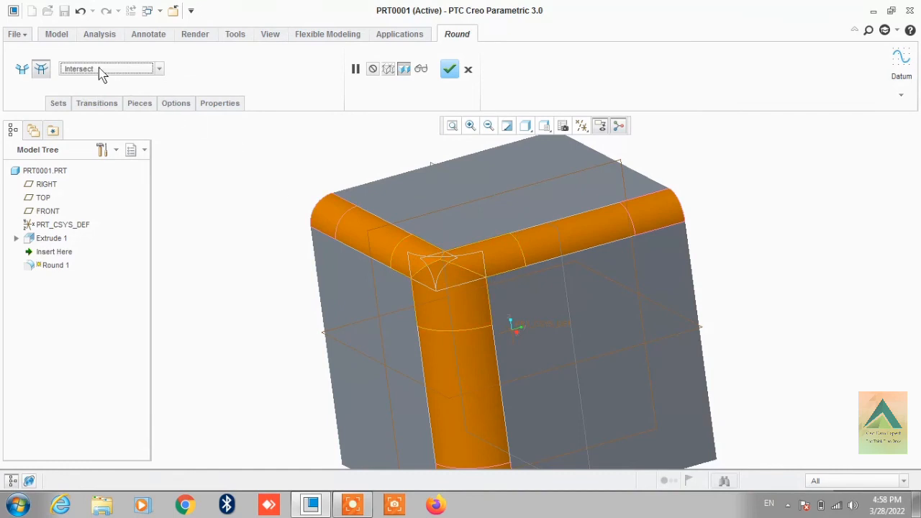
left_click(101, 69)
left_click(93, 81)
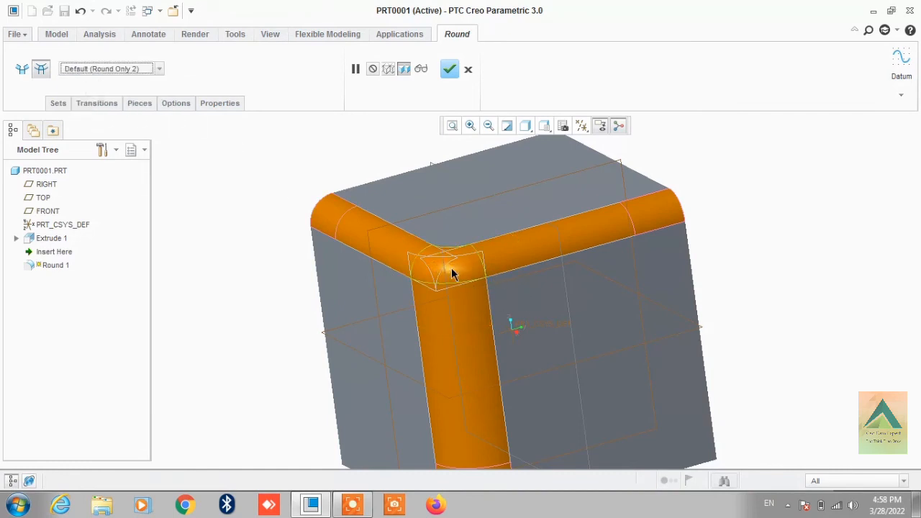
- Apply the Corner Sphere type to the corner transition and complete the round
left_click(125, 70)
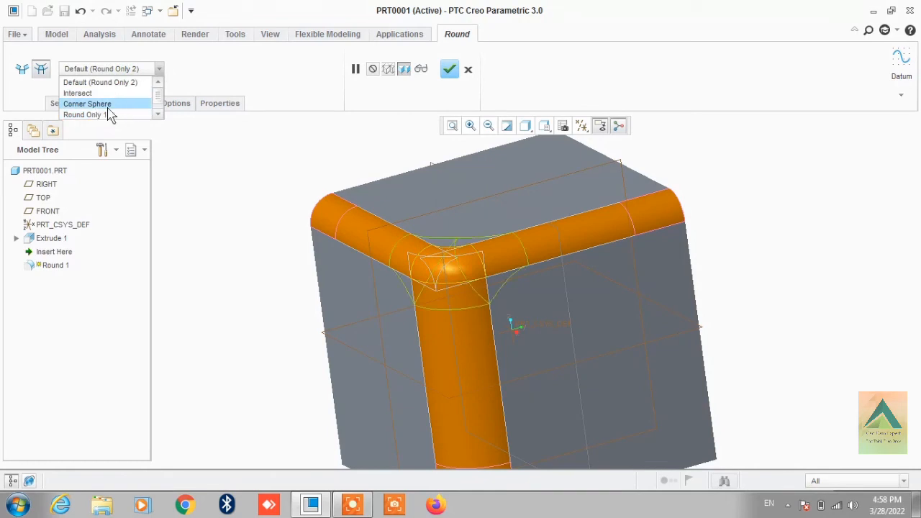
left_click(105, 105)
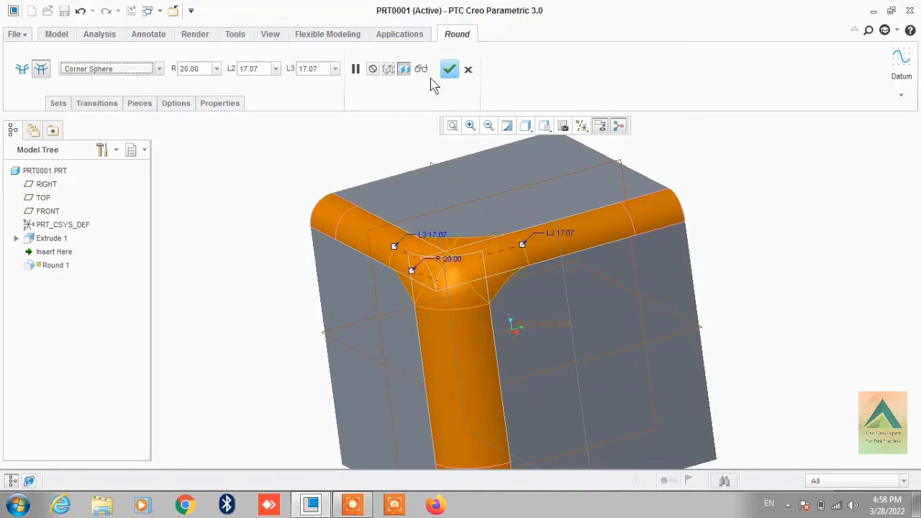
left_click(448, 72)
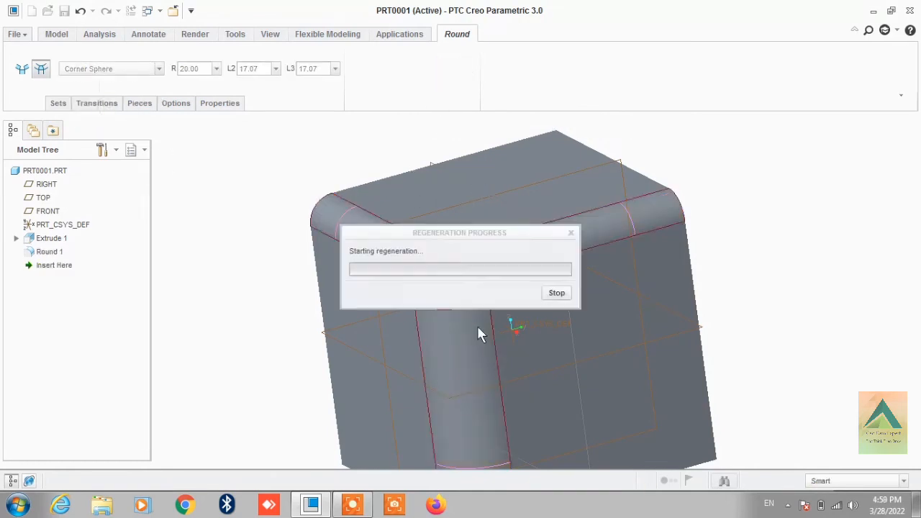
- Reopen Round 1's definition in transition mode and select the transition at the corner where the three rounds meet
middle_click_drag(503, 226, 514, 250)
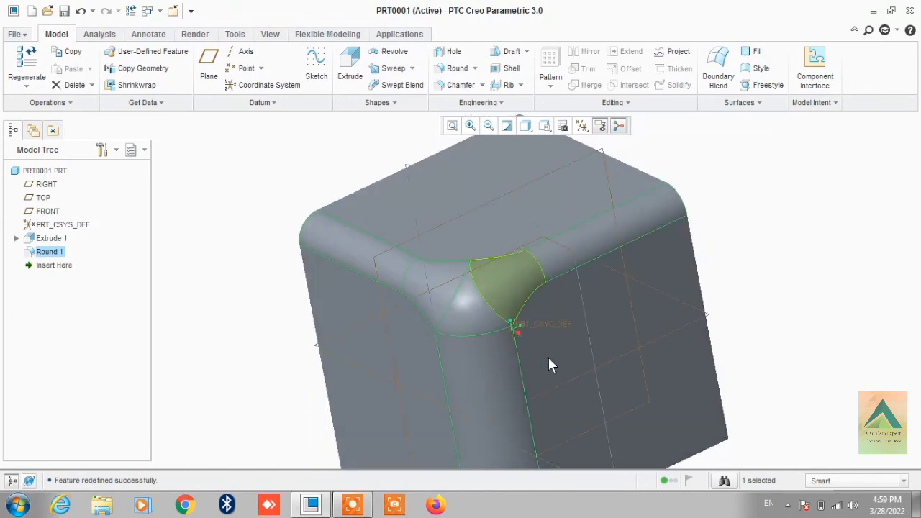
scroll(408, 247, "up", 2)
scroll(407, 247, "down", 4)
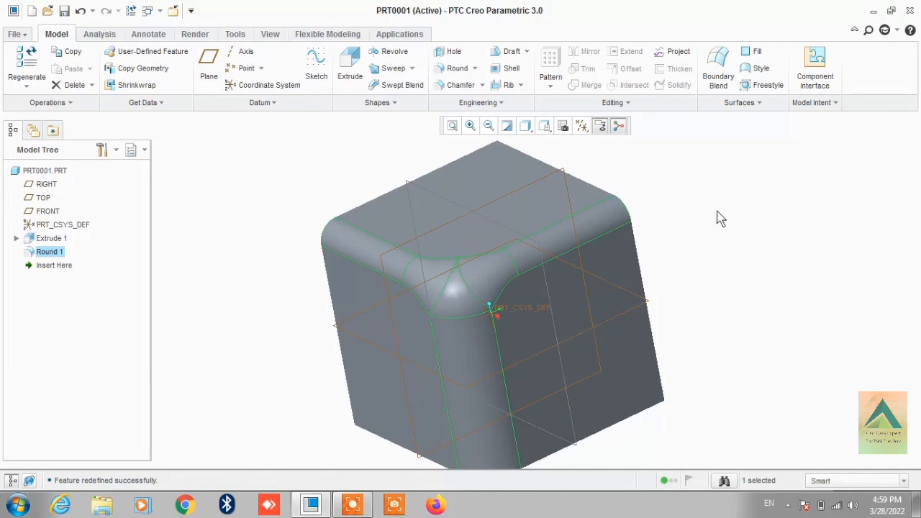
right_click(48, 255)
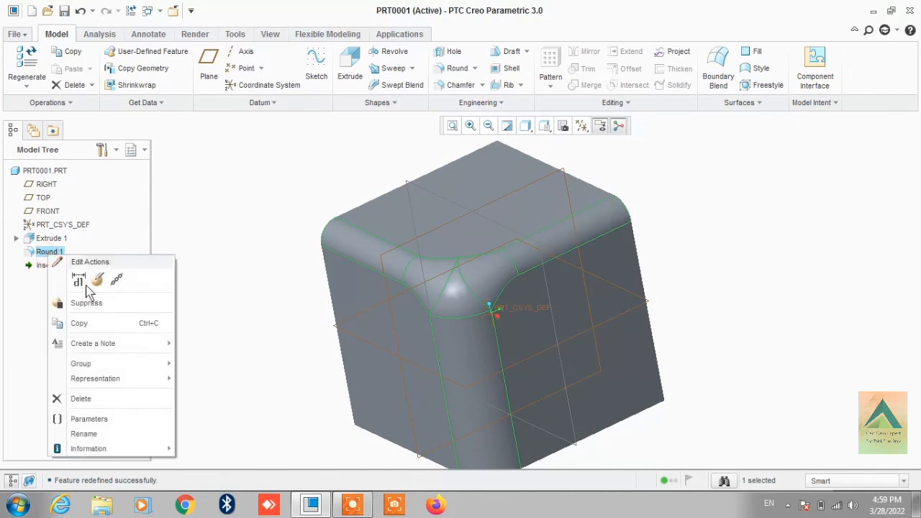
left_click(96, 279)
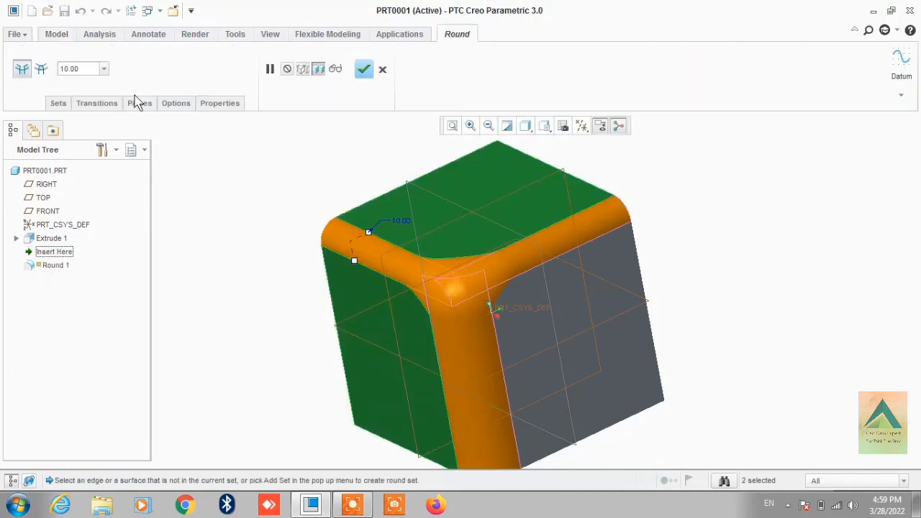
left_click(39, 69)
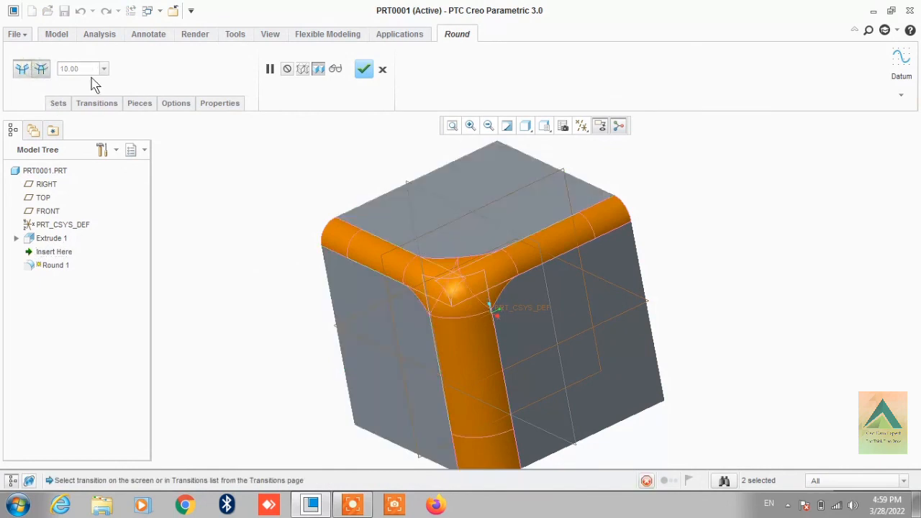
left_click(452, 282)
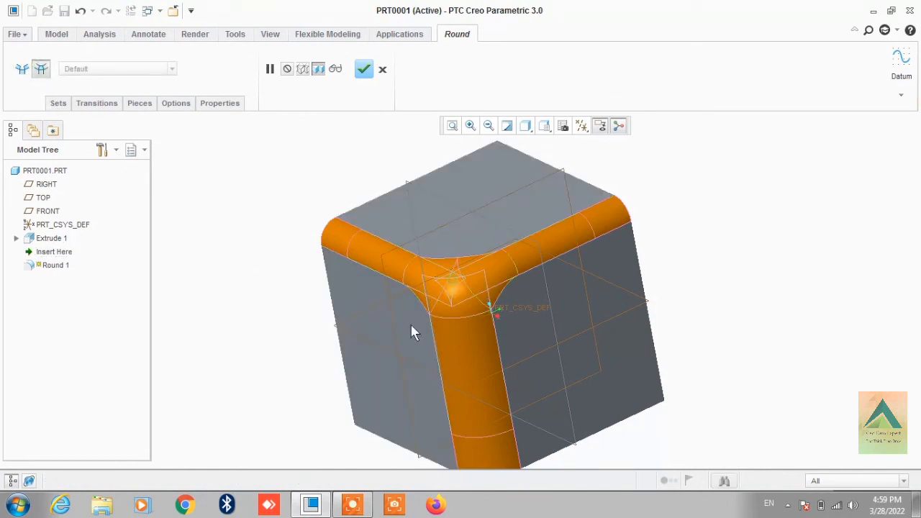
- Change the corner transition type to Intersect, complete the round and clear the selection
left_click(107, 68)
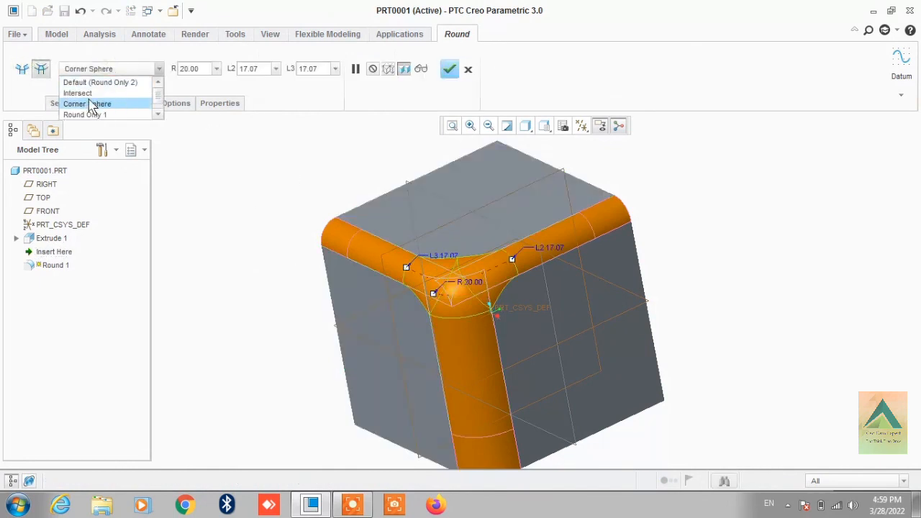
left_click(81, 93)
left_click(446, 73)
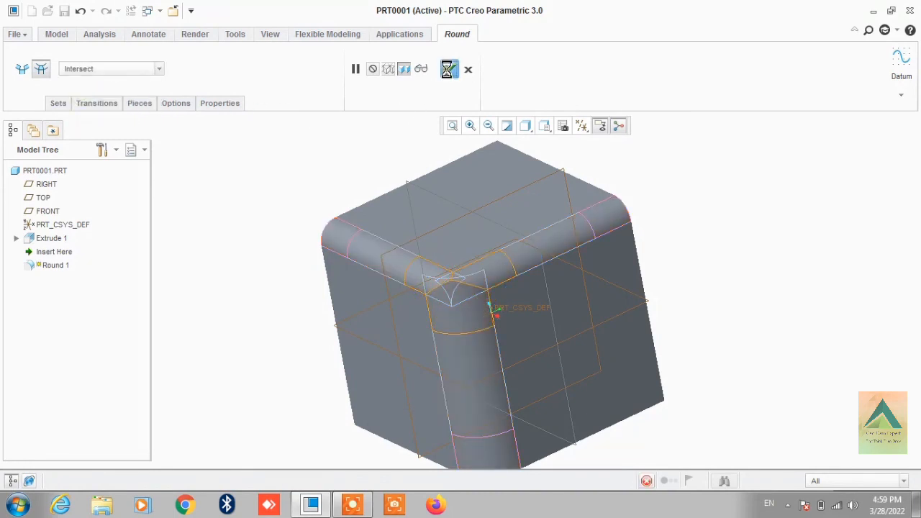
scroll(442, 287, "down", 2)
scroll(442, 287, "up", 3)
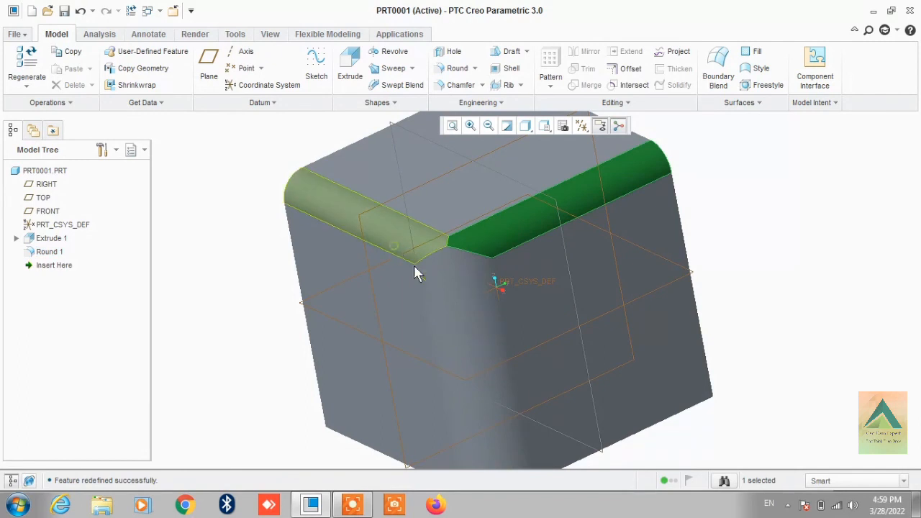
left_click(786, 265)
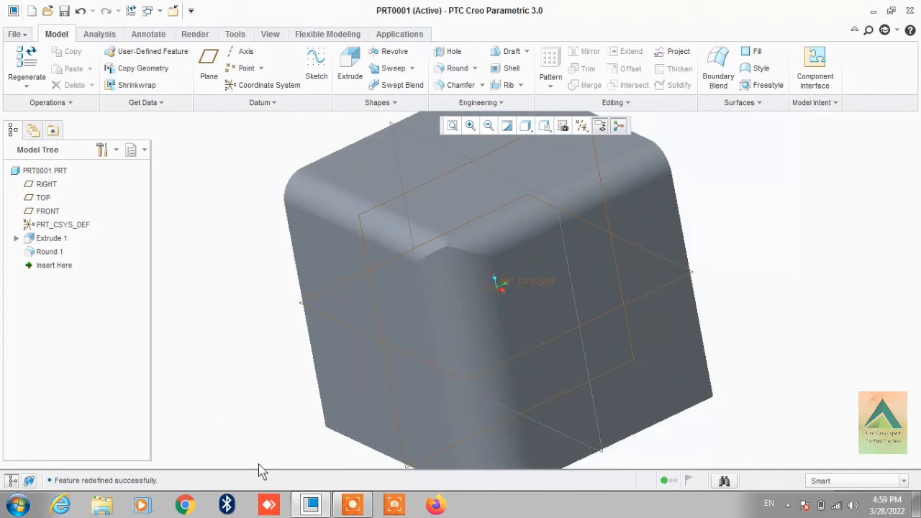
left_click(388, 506)
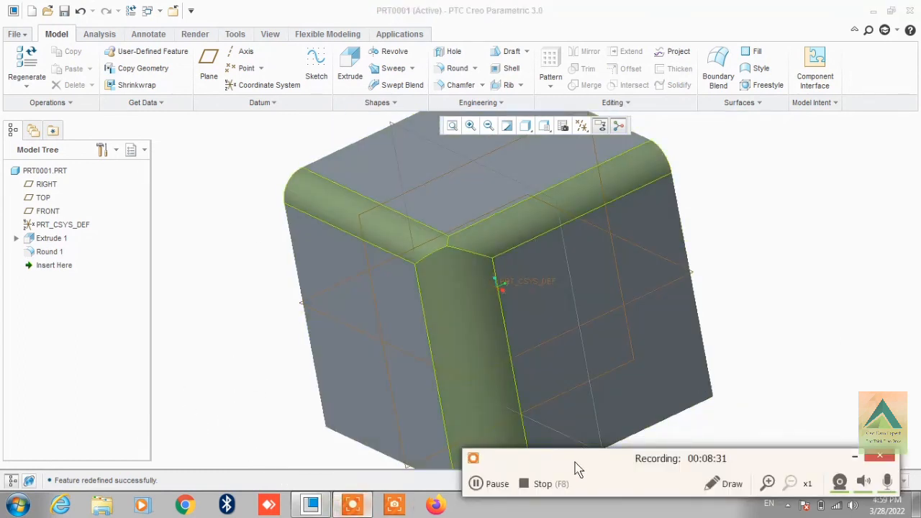